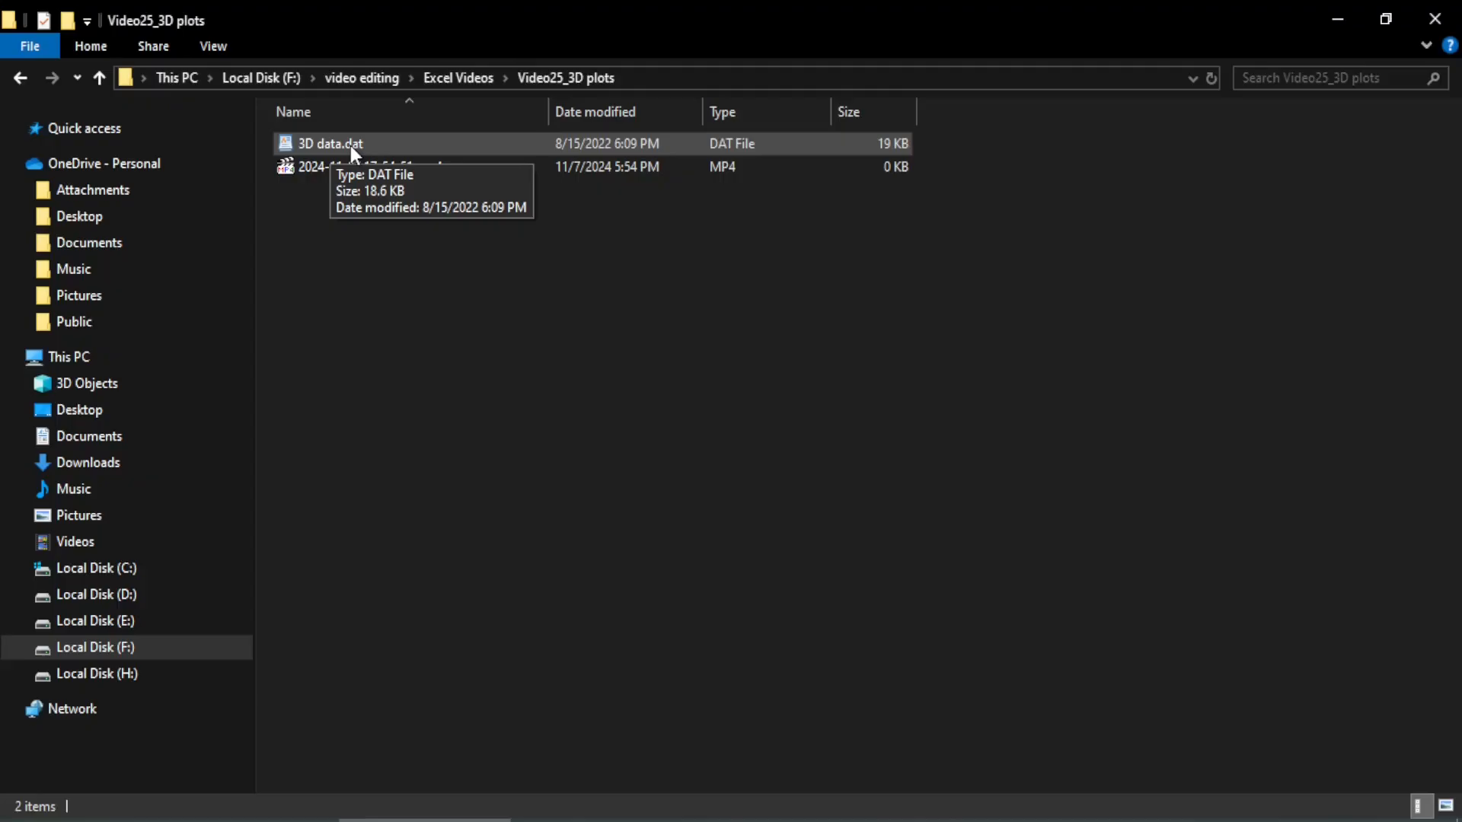
Open the file 3D data.dat from the Video25_3D plots folder in Notepad
double_click(351, 145)
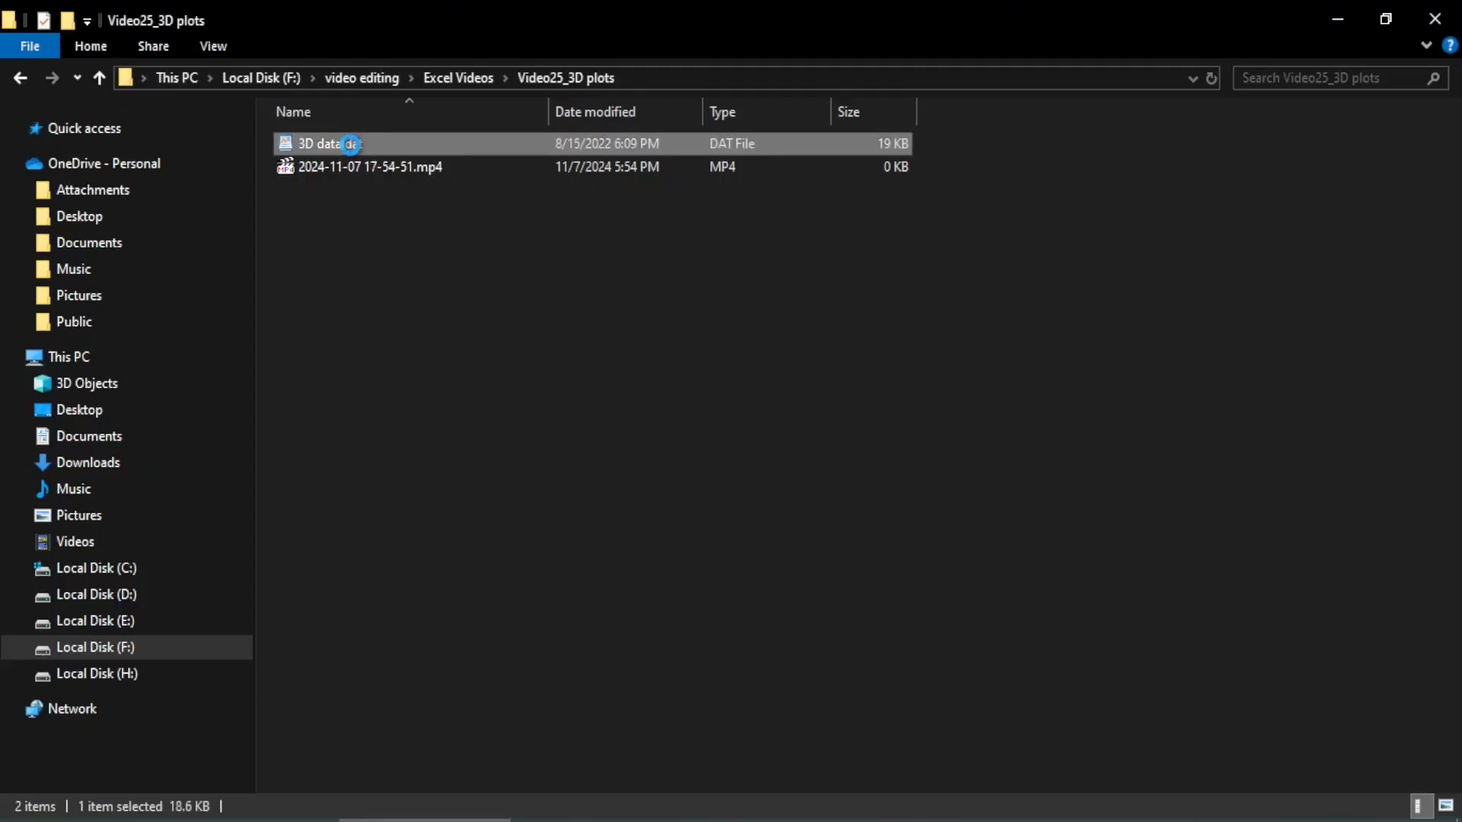
right_click(350, 144)
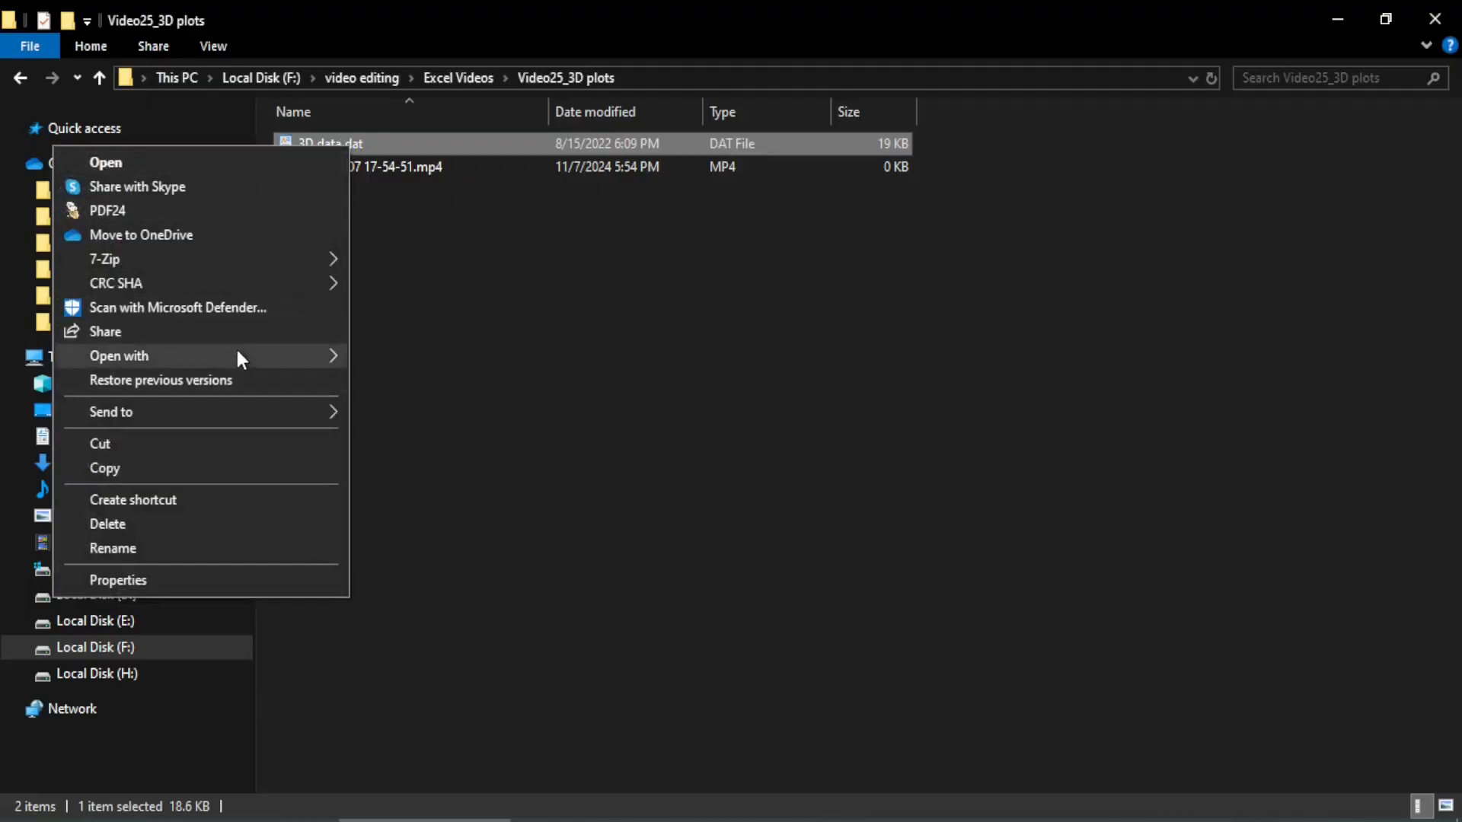
mouse_move(237, 354)
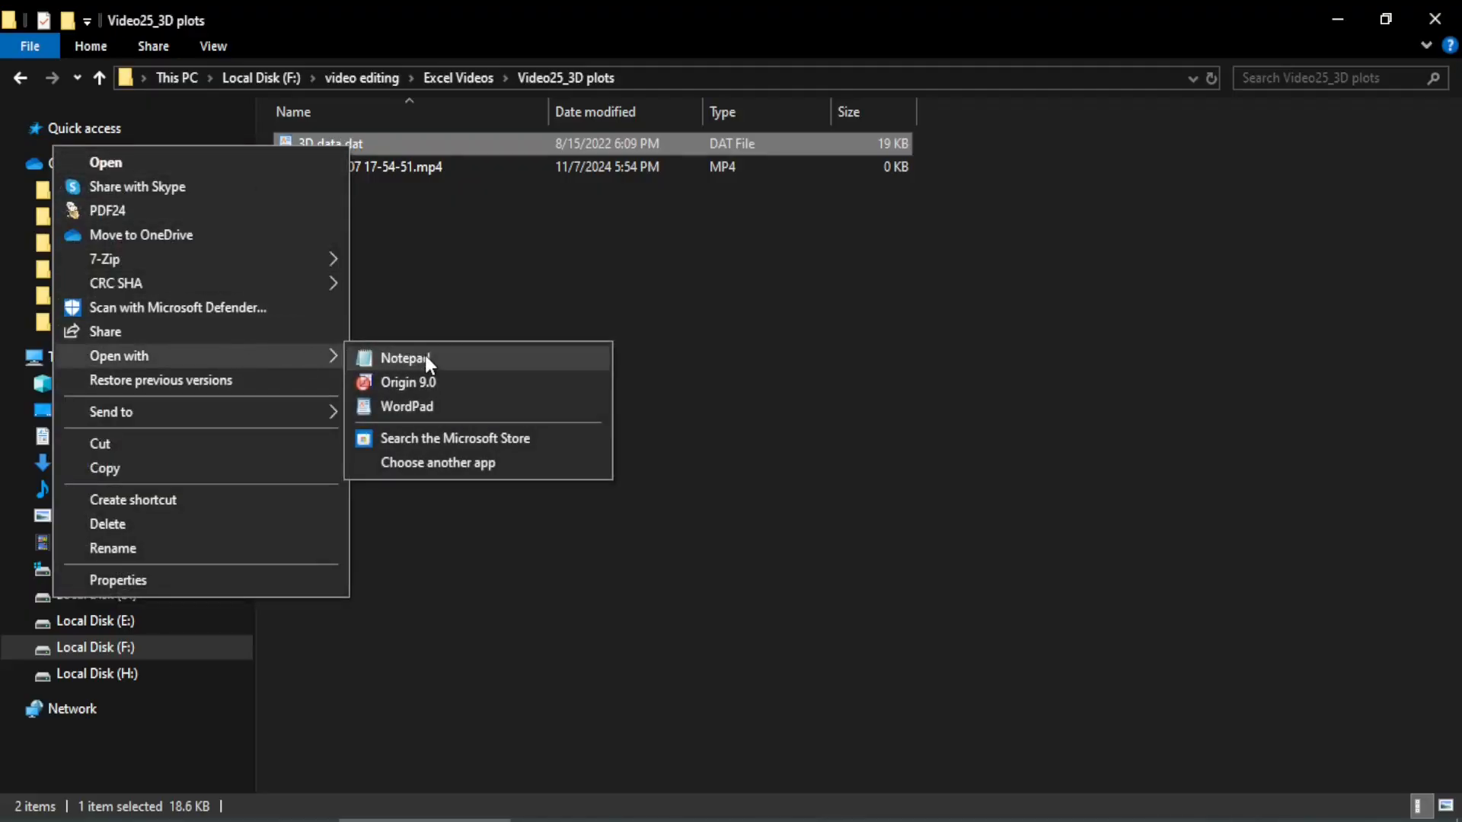
click(403, 357)
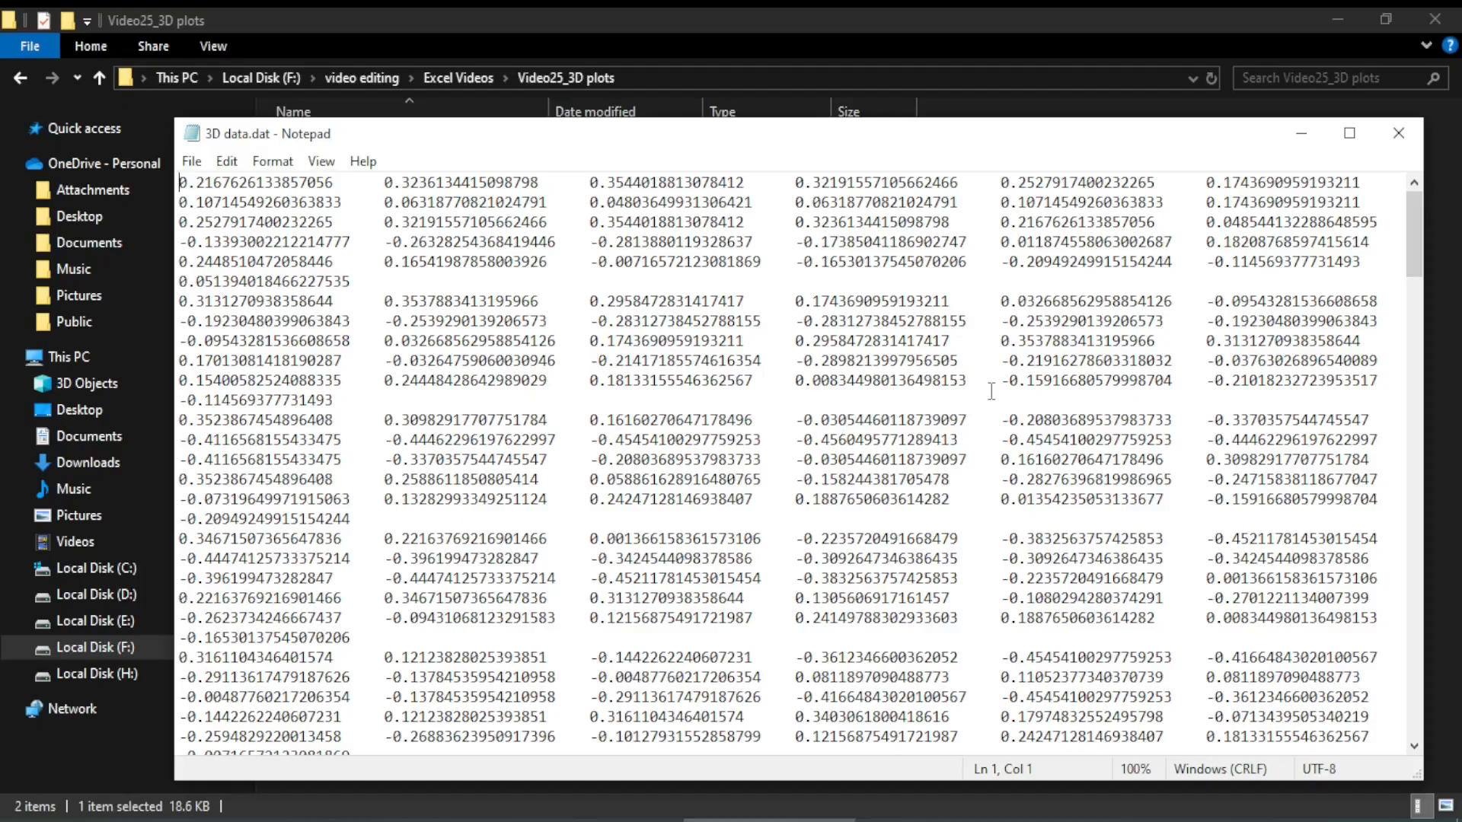
Copy all the data from the text file and paste it into a blank Excel workbook starting at cell A1
key(ctrl+a)
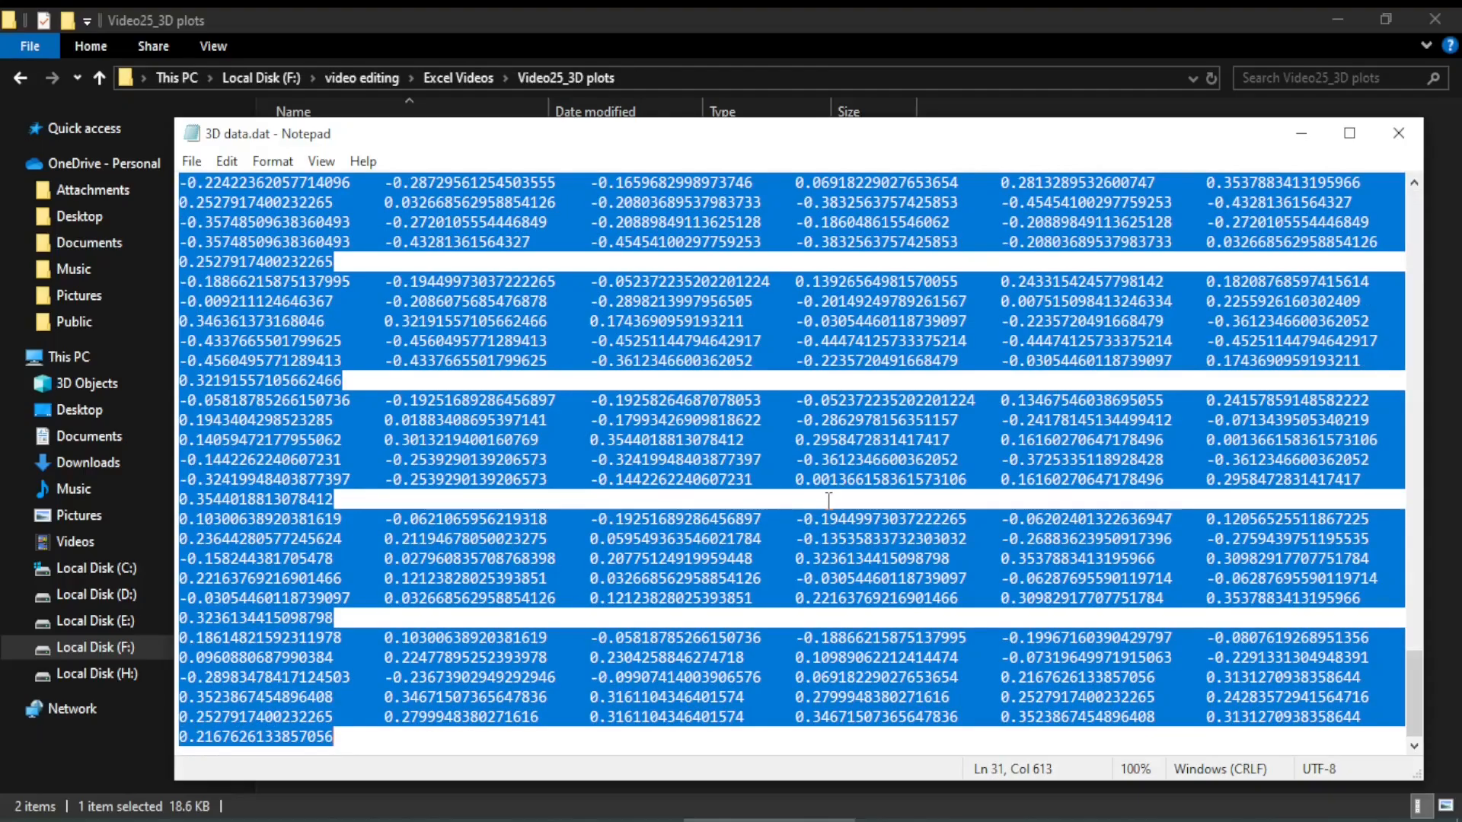
click(61, 813)
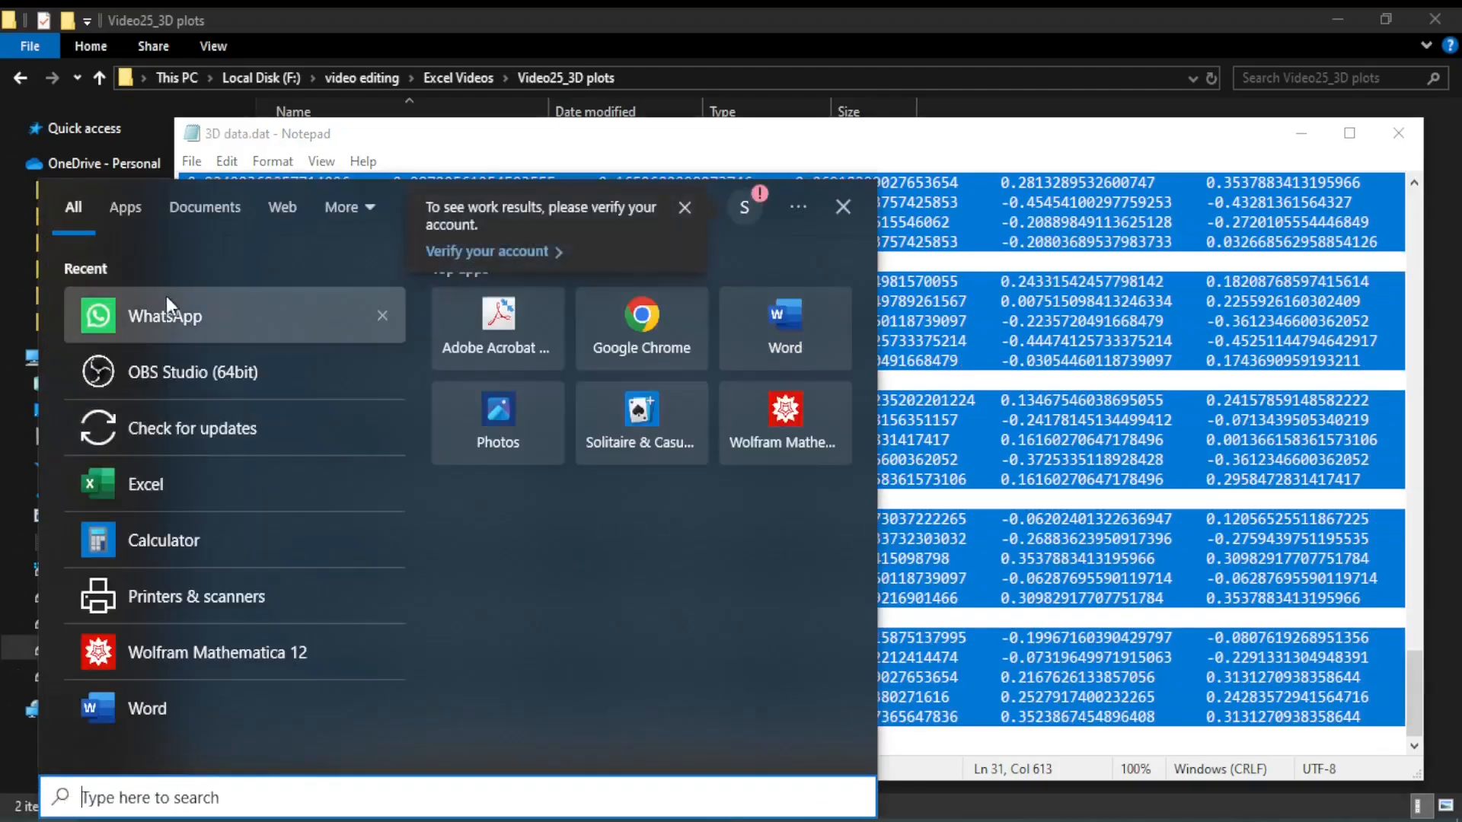
click(175, 478)
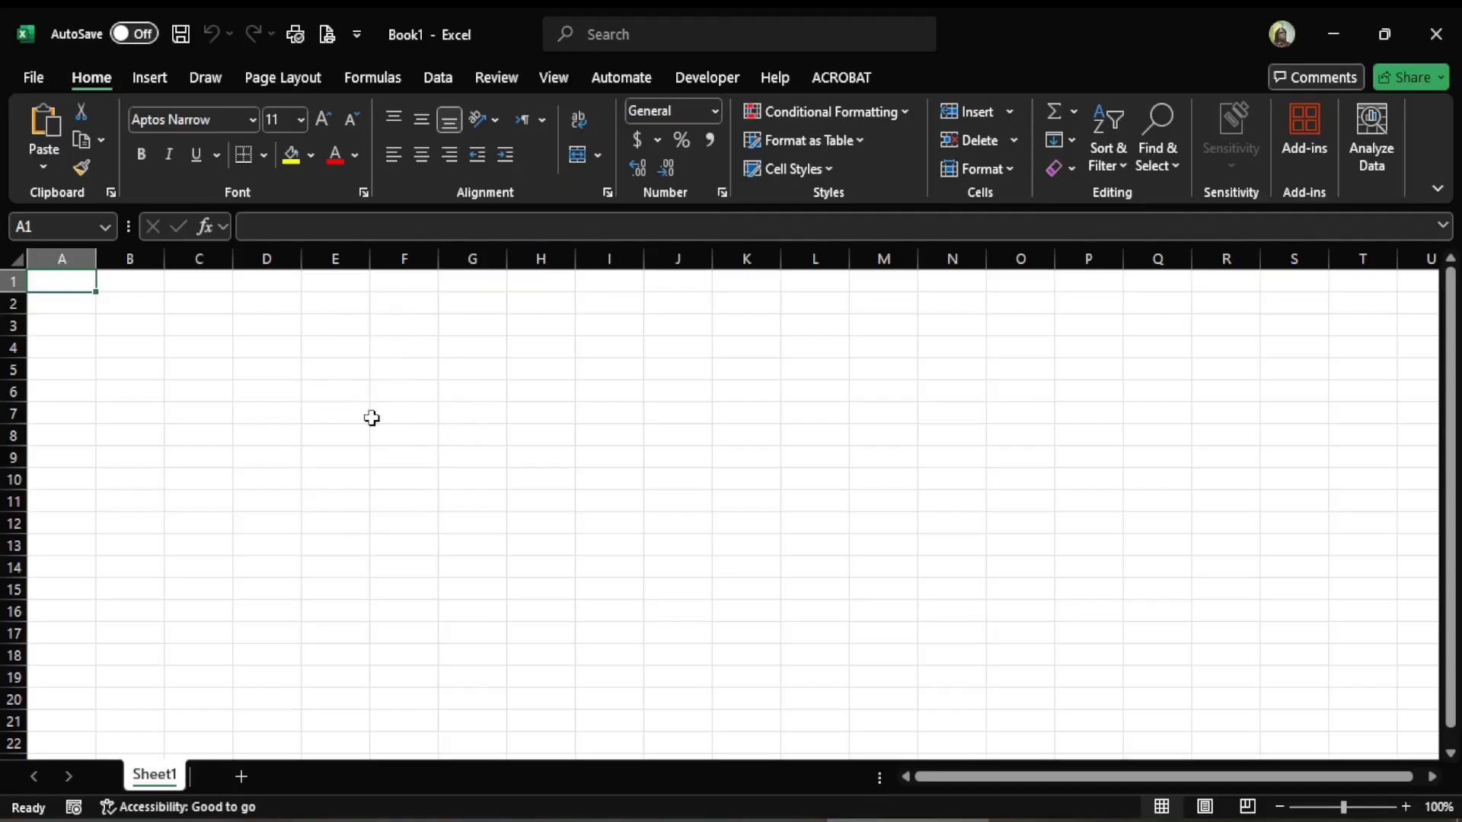
key(ctrl+v)
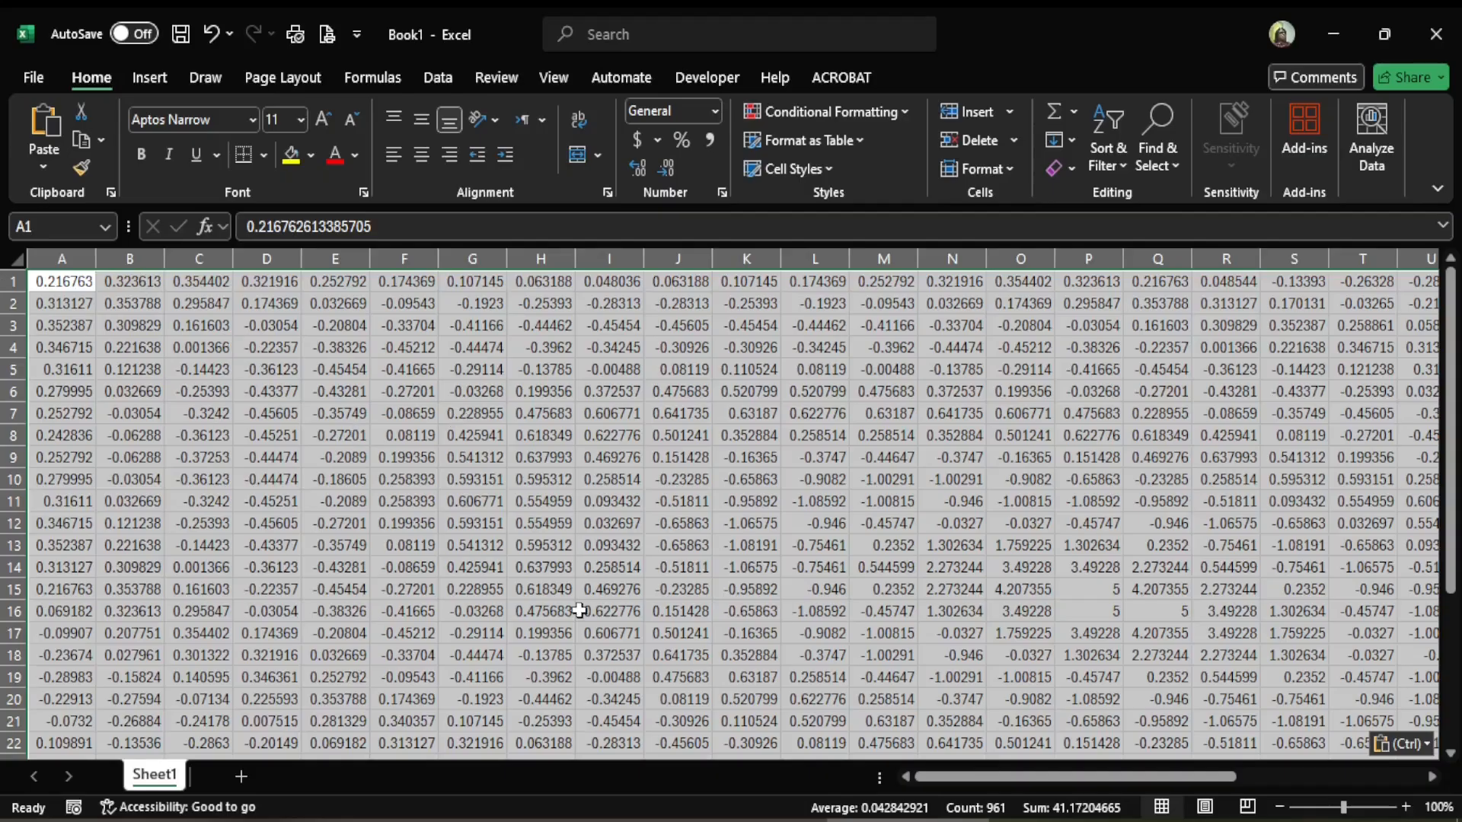
Save the workbook as "3D surface plot" in the Video25_3D plots folder
key(ctrl+s)
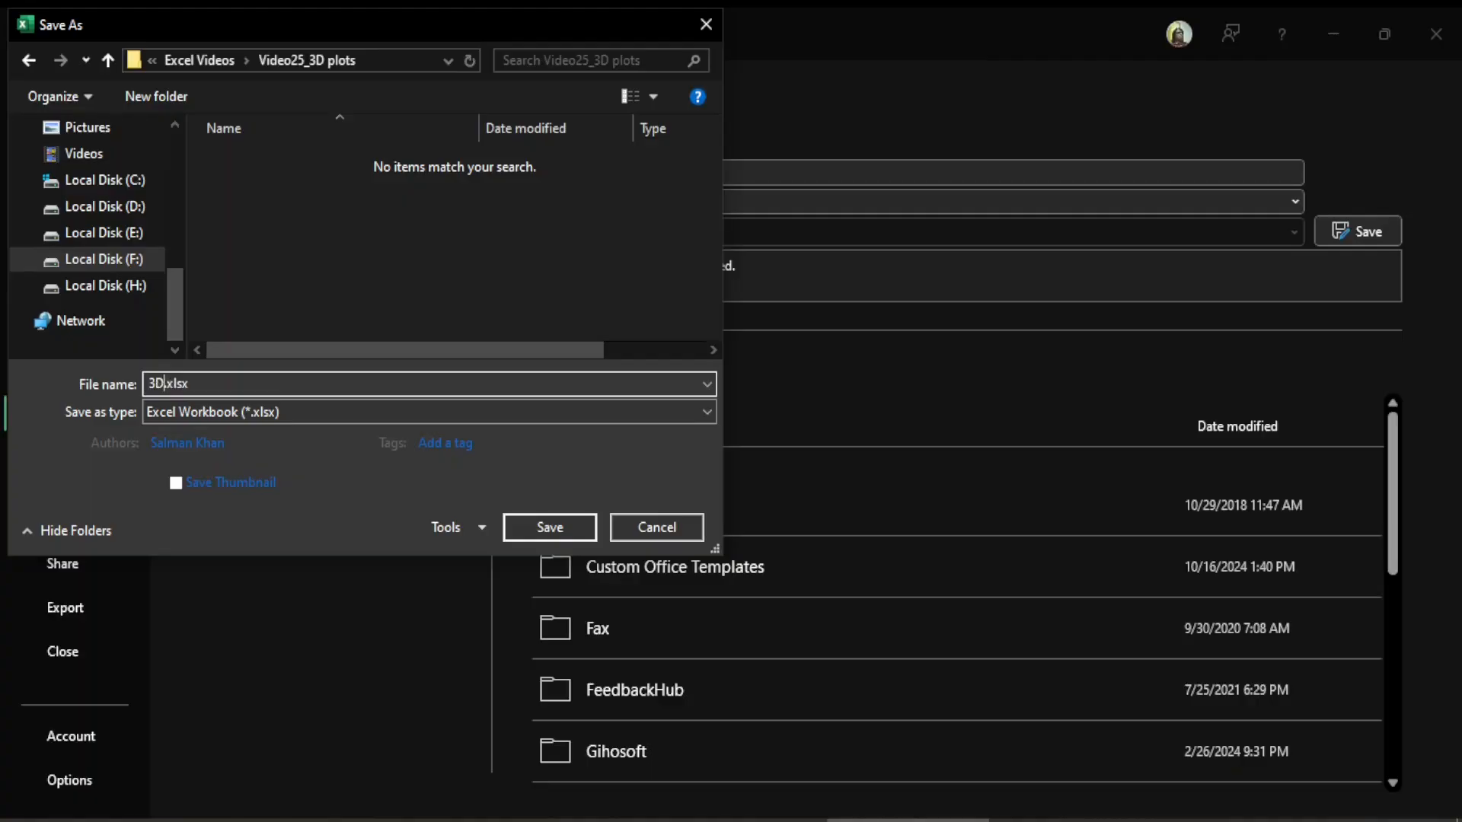
text(surface plt)
key(BackSpace)
text(ot)
key(Return)
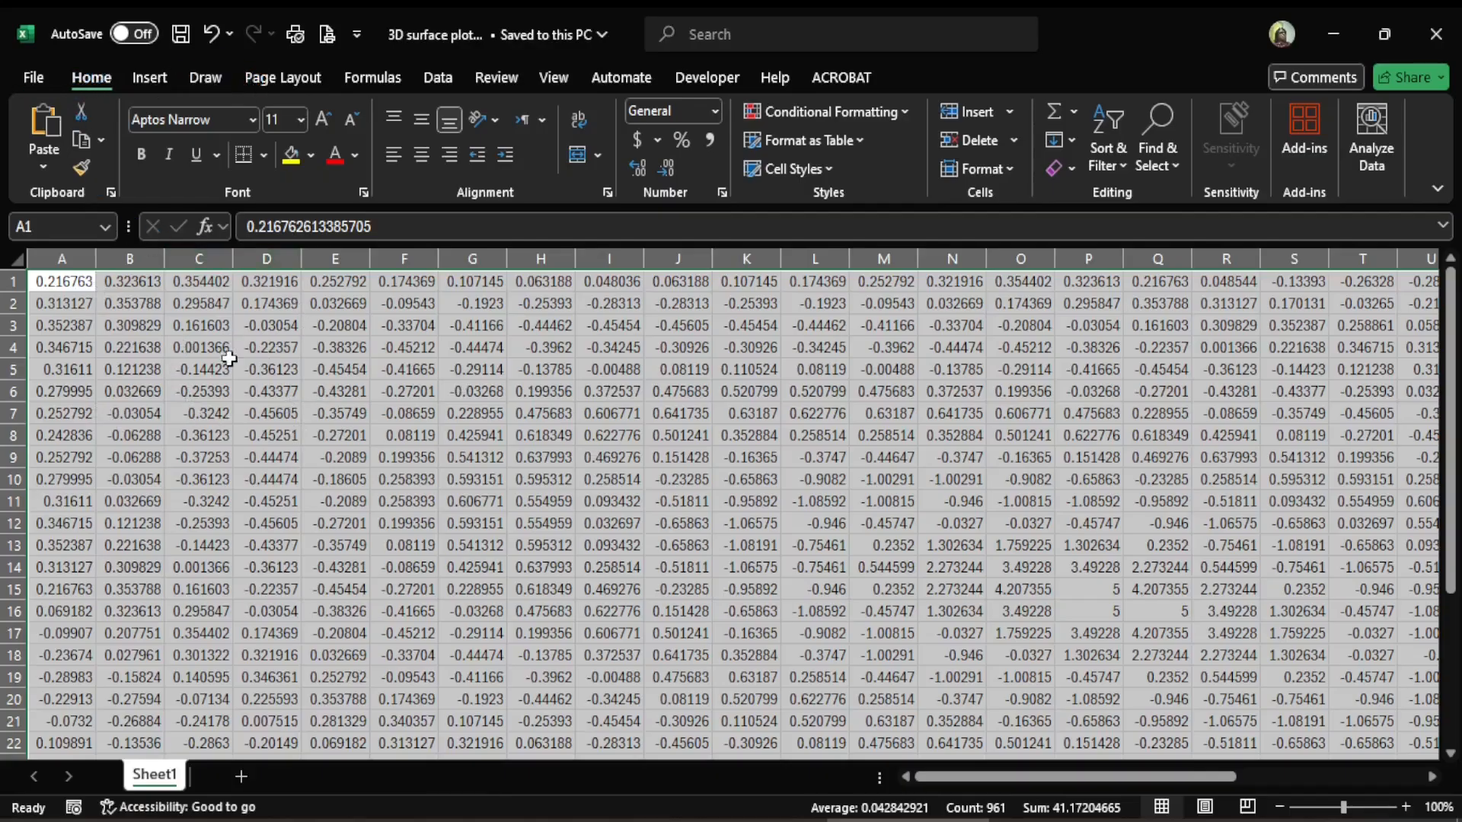
Start inserting a chart from the pasted data and choose the Surface chart category from all chart types
click(153, 78)
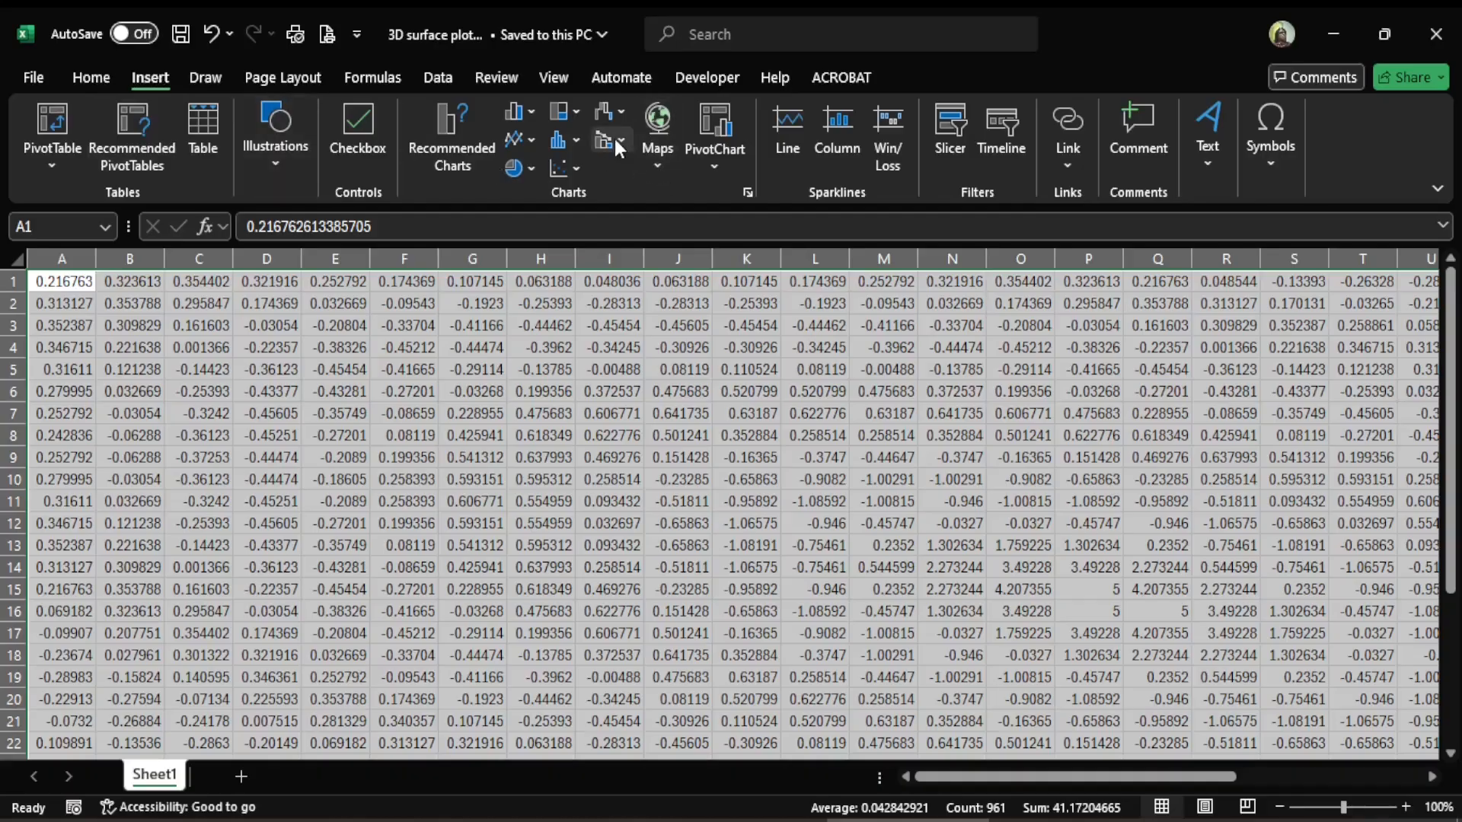
click(575, 170)
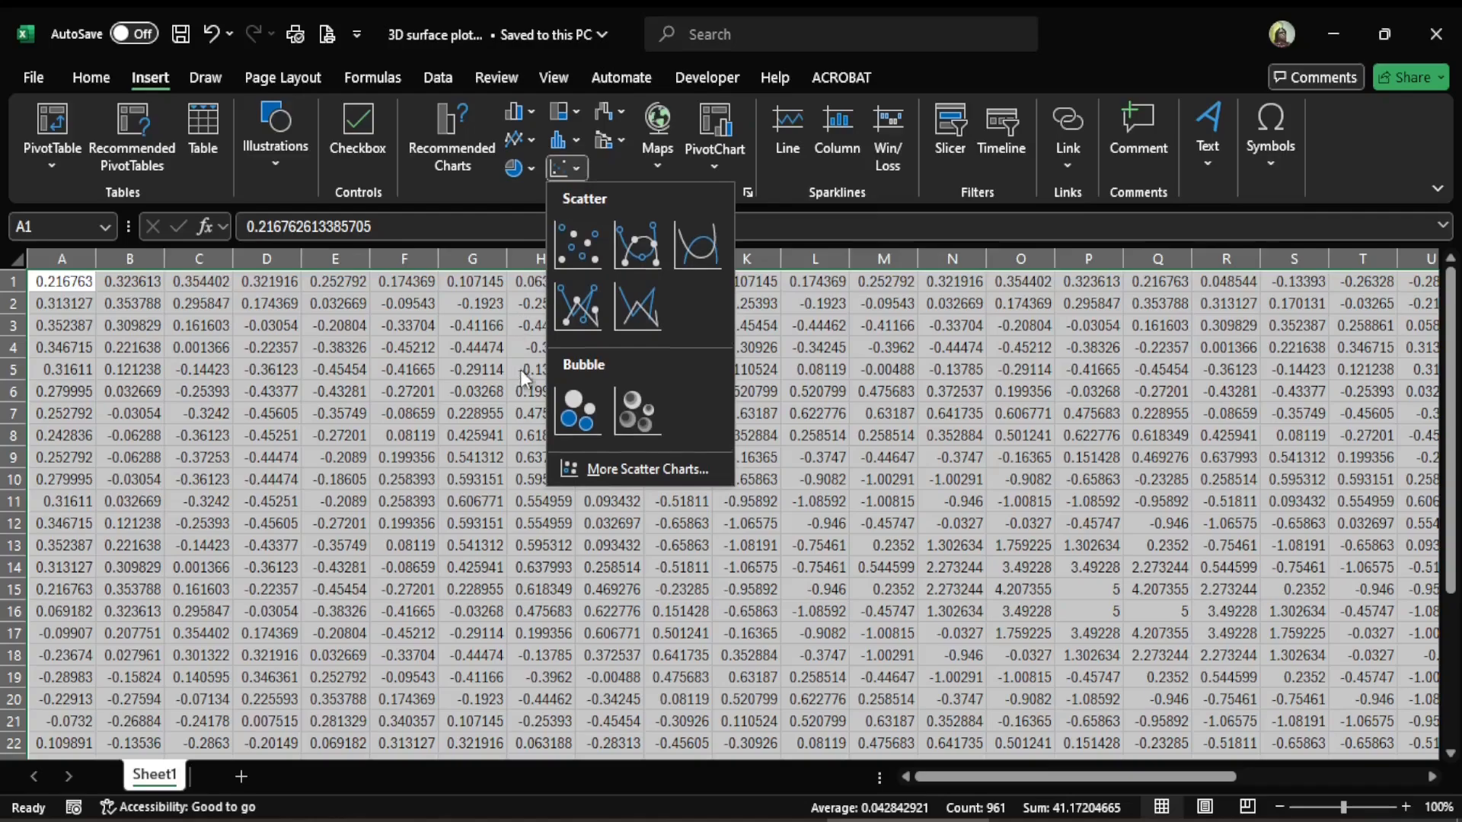
click(634, 467)
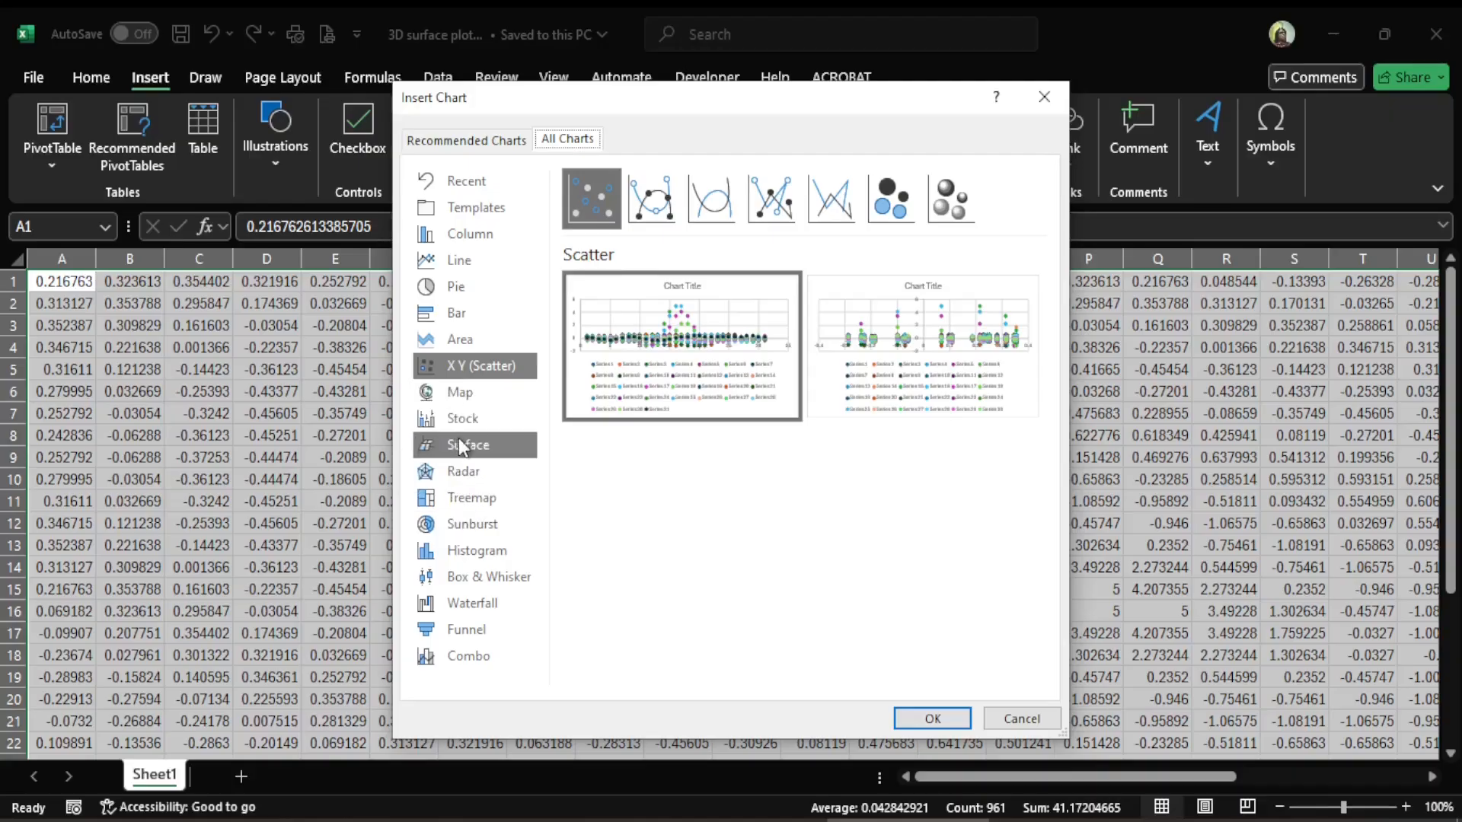
click(441, 445)
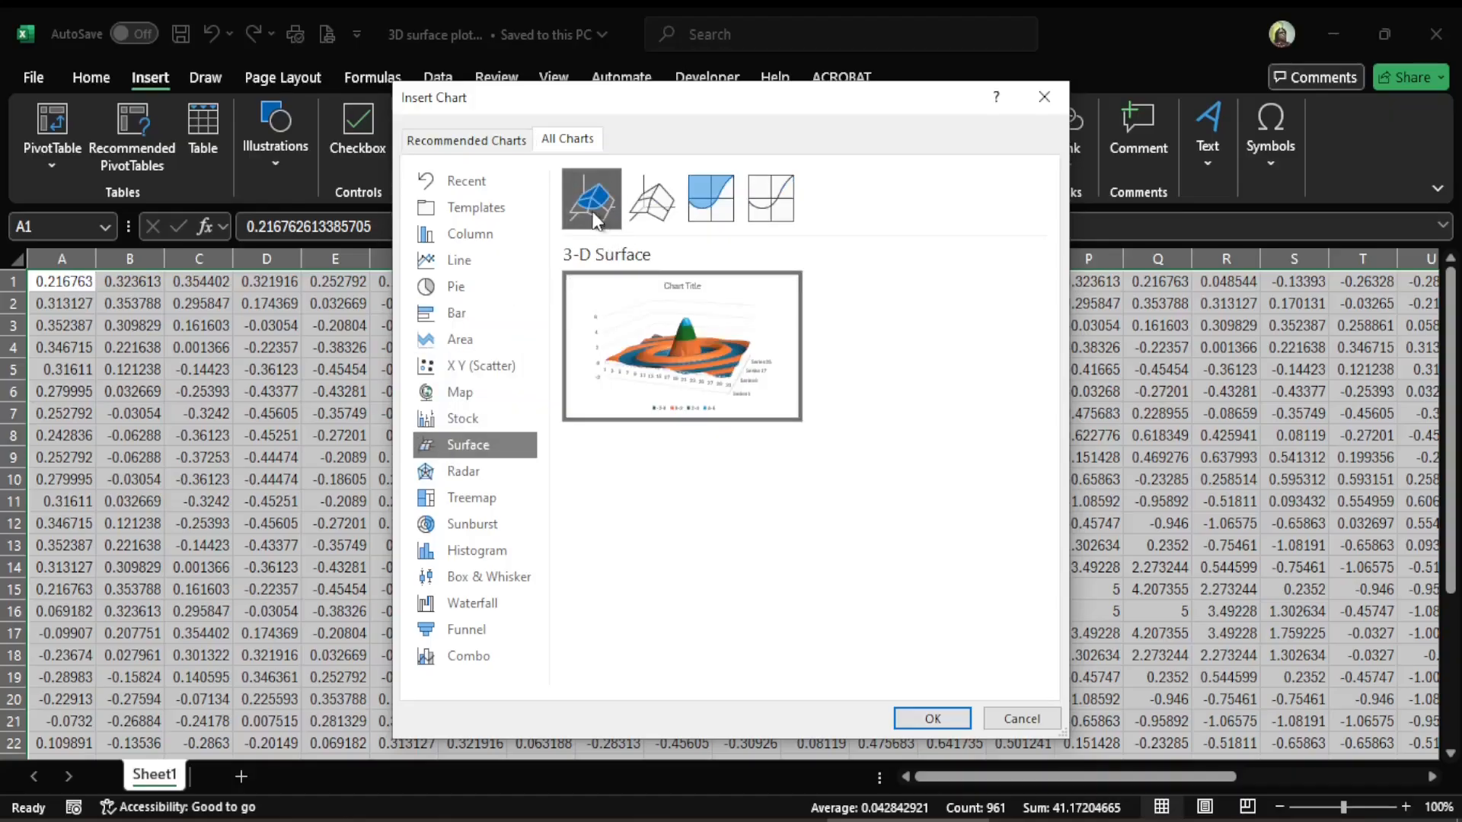
Preview the Wireframe 3-D Surface, Contour and Wireframe Contour variants of the chart
click(657, 210)
mouse_move(661, 344)
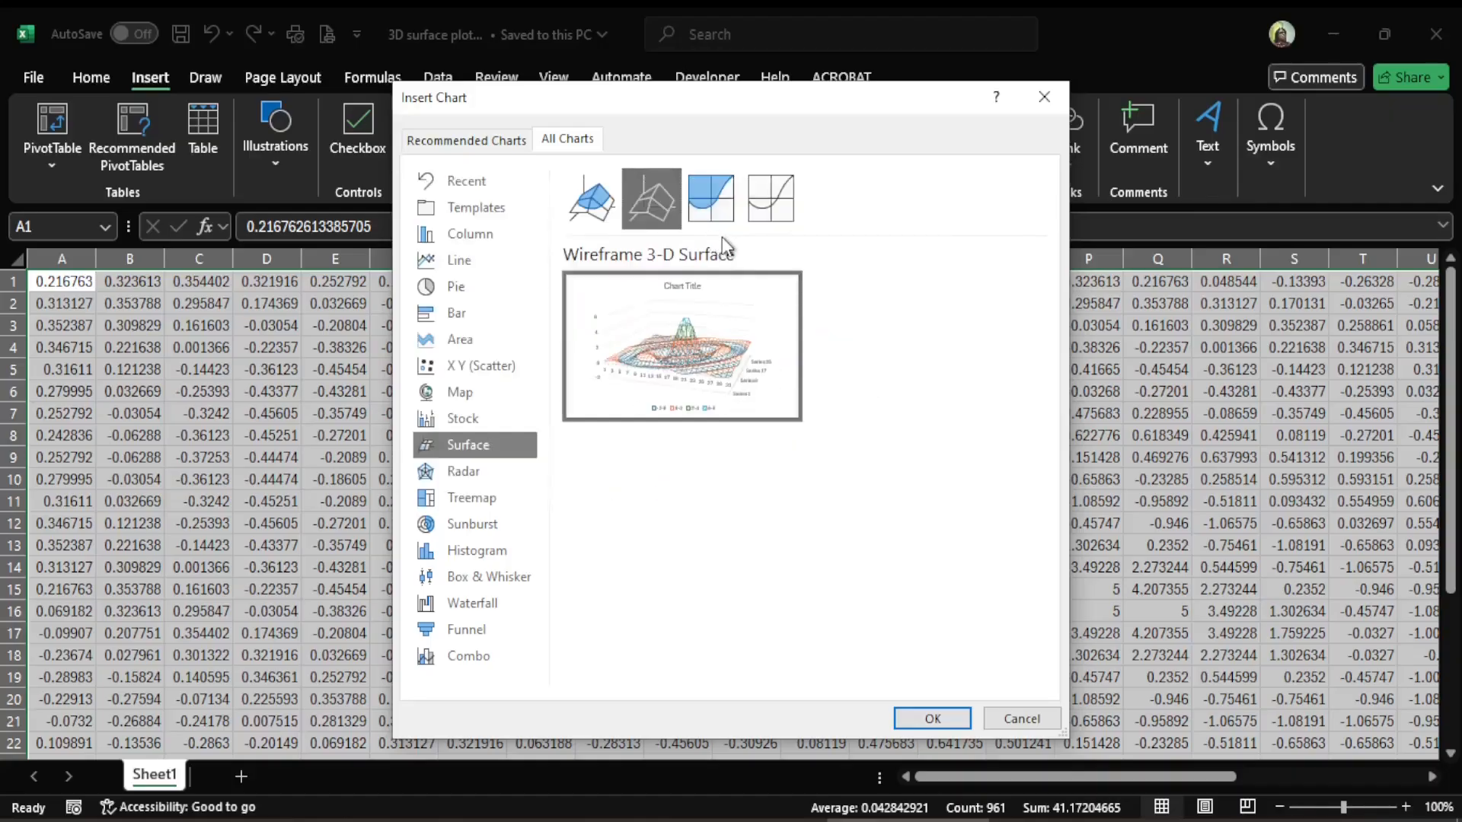
click(715, 201)
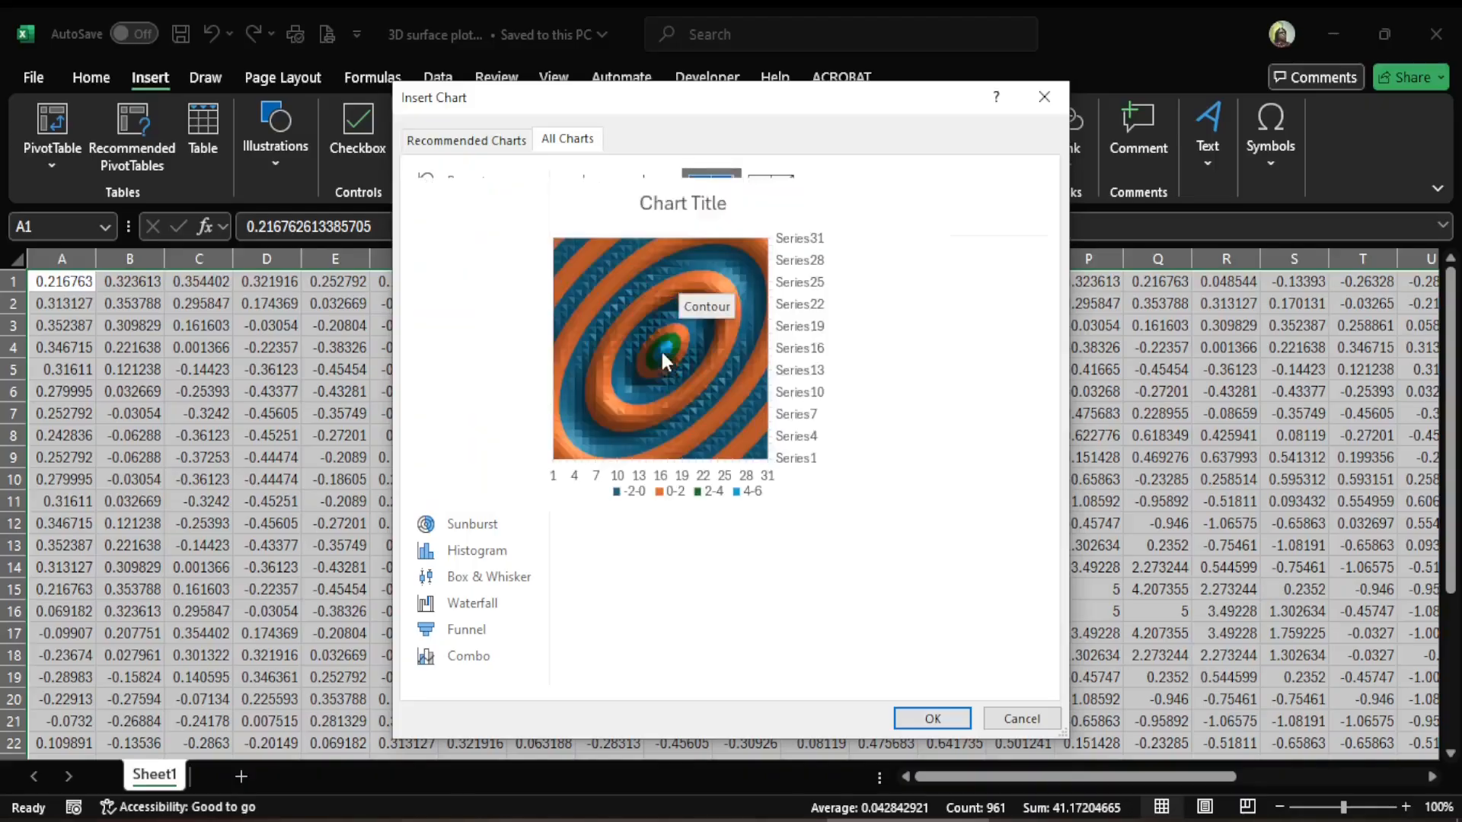
click(770, 185)
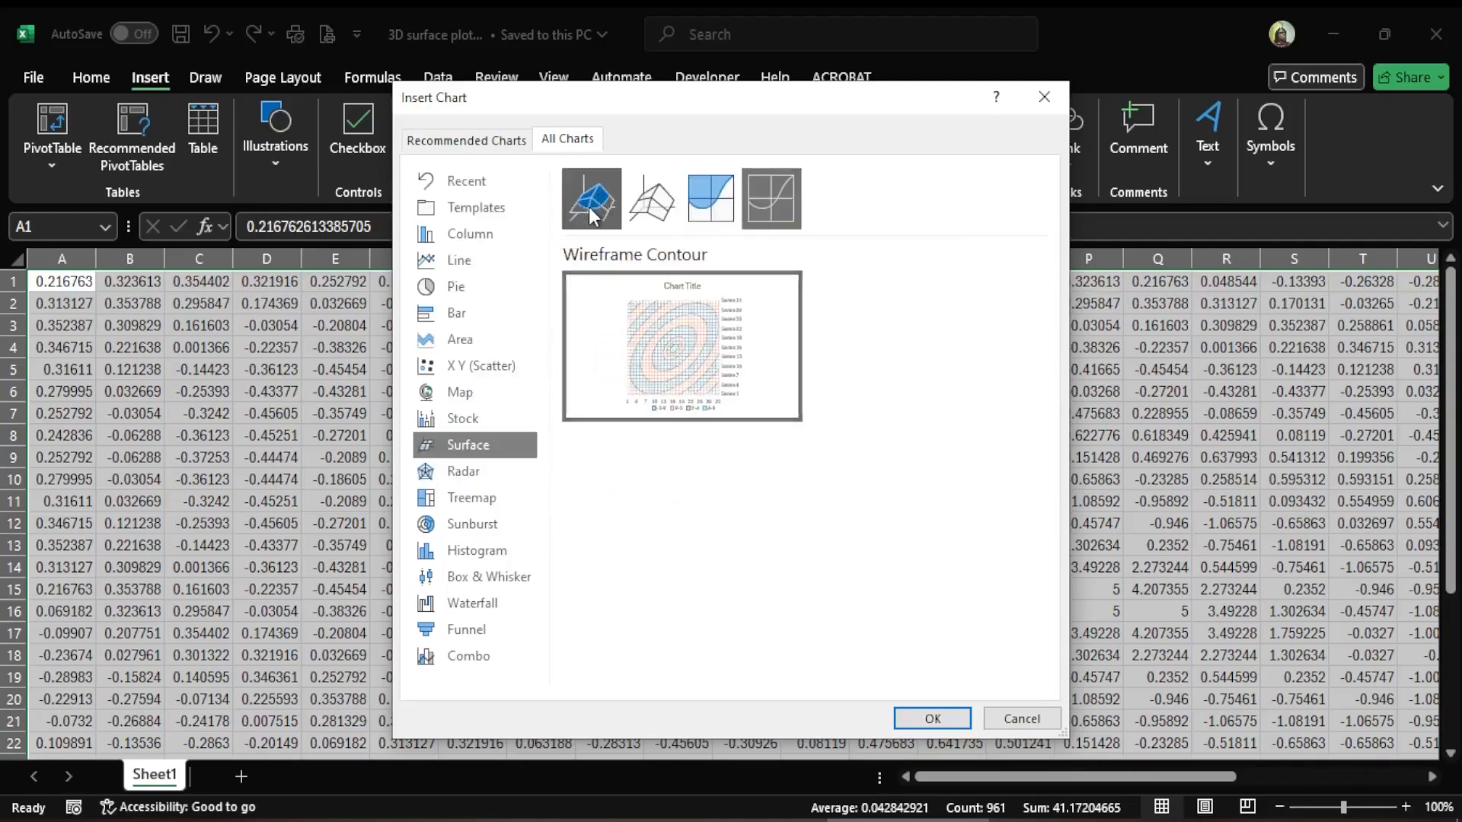
Insert the data as a 3-D Surface chart and enlarge the chart upward to about row 3
click(591, 214)
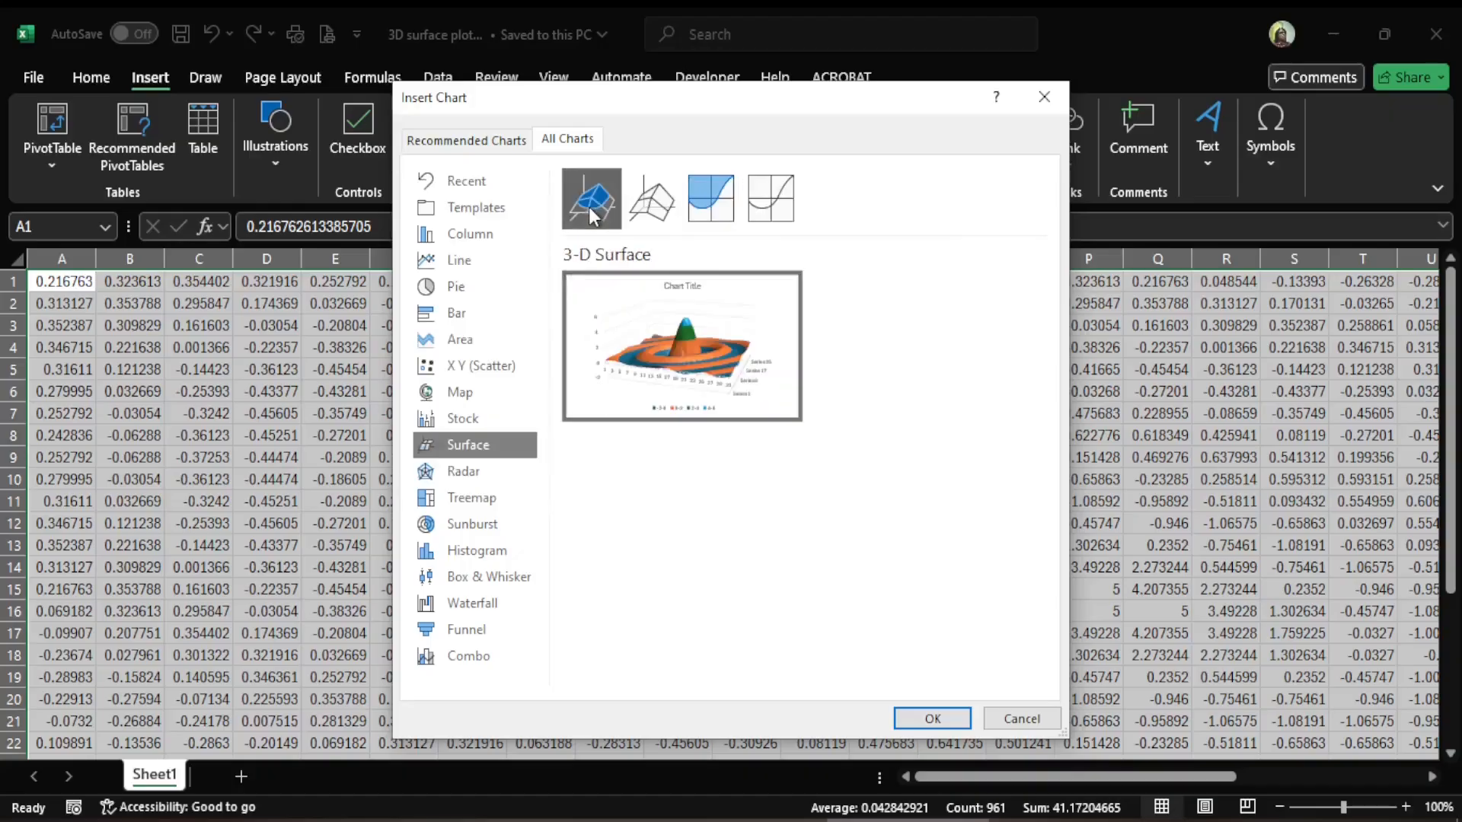
click(933, 719)
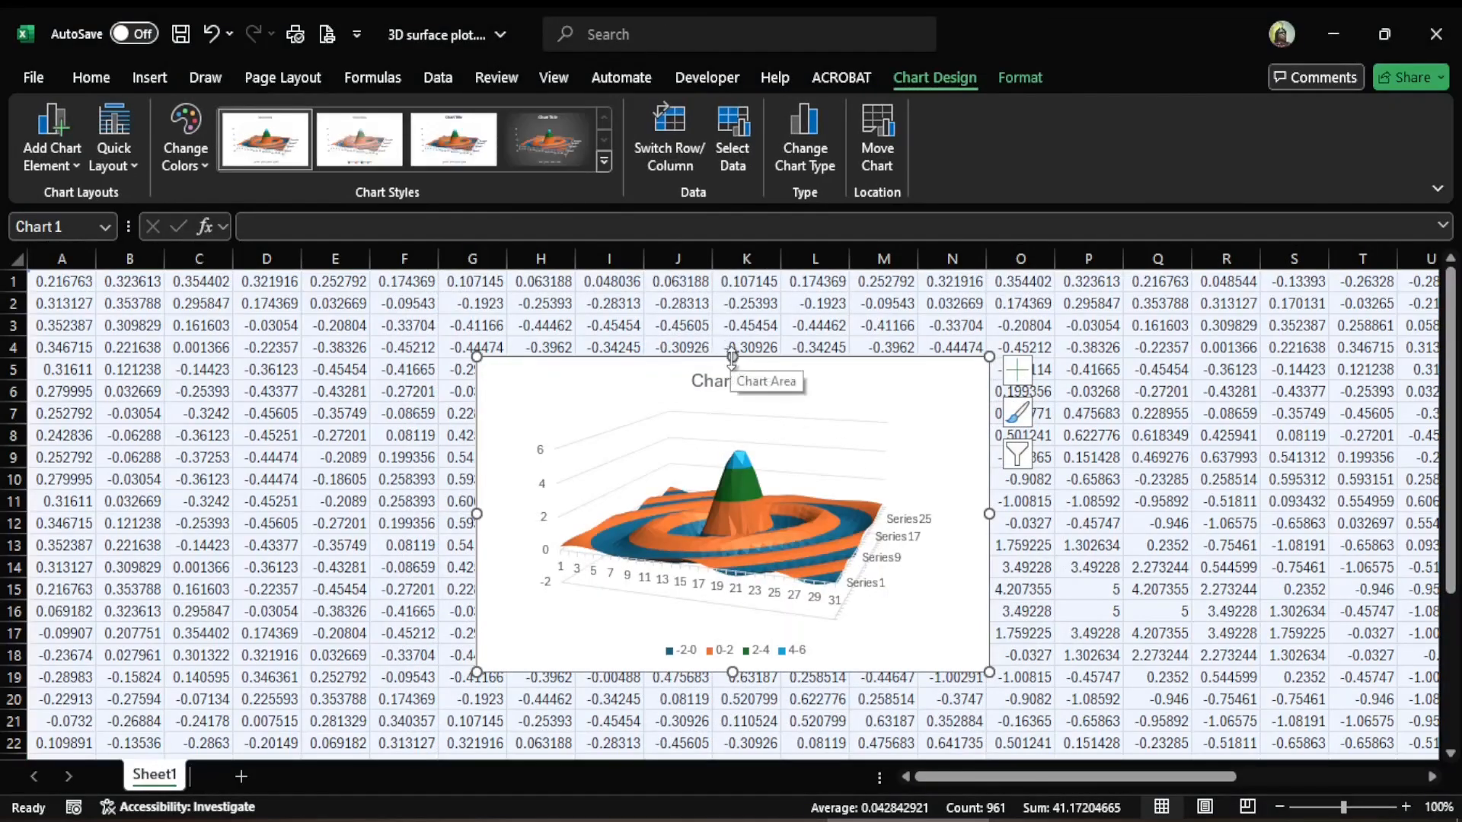
drag(731, 358, 731, 321)
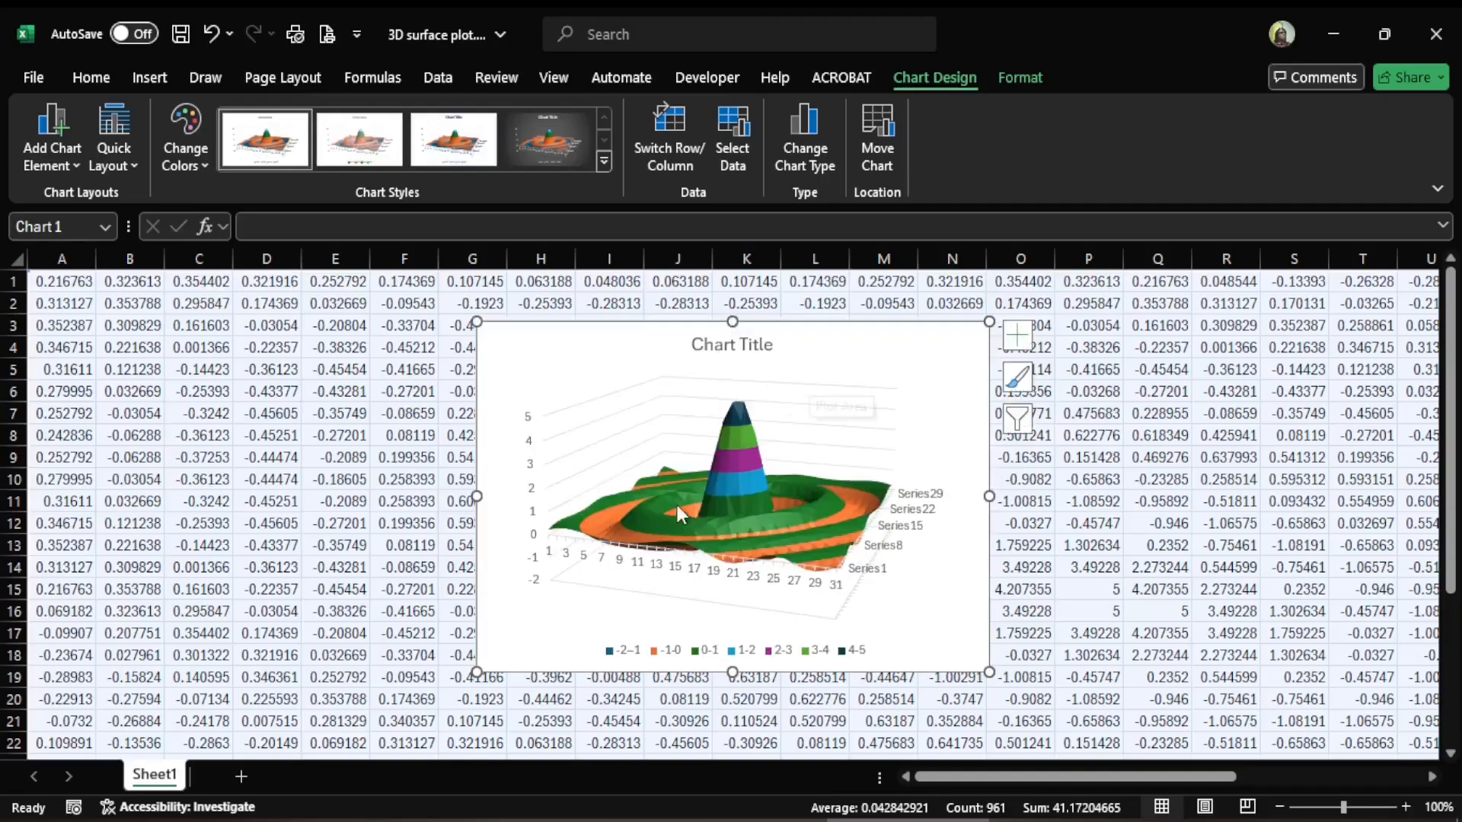
Review the chart's axes options and add axis titles to all three axes of the surface chart
click(1019, 336)
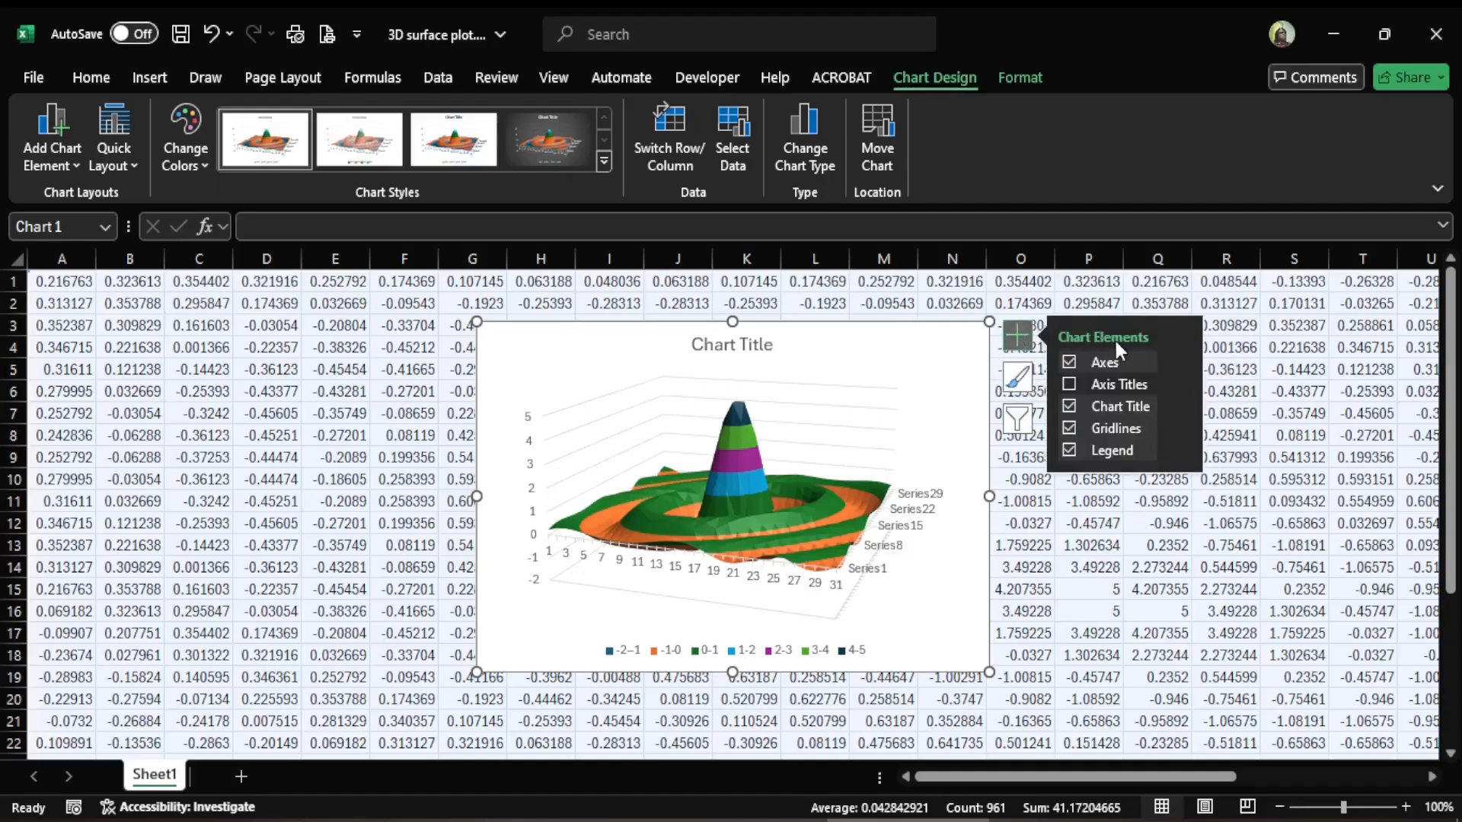
click(1177, 356)
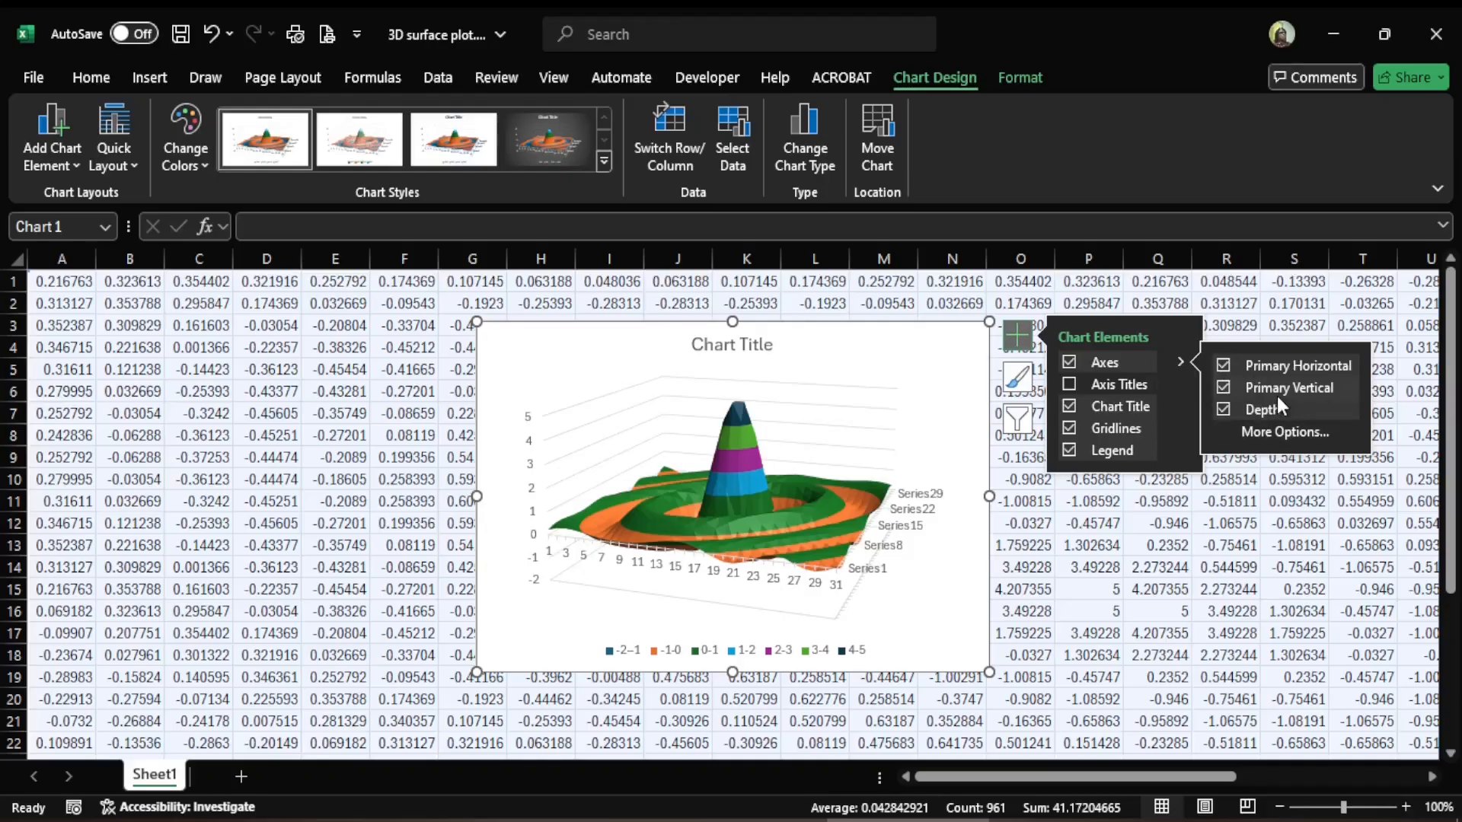
click(1180, 384)
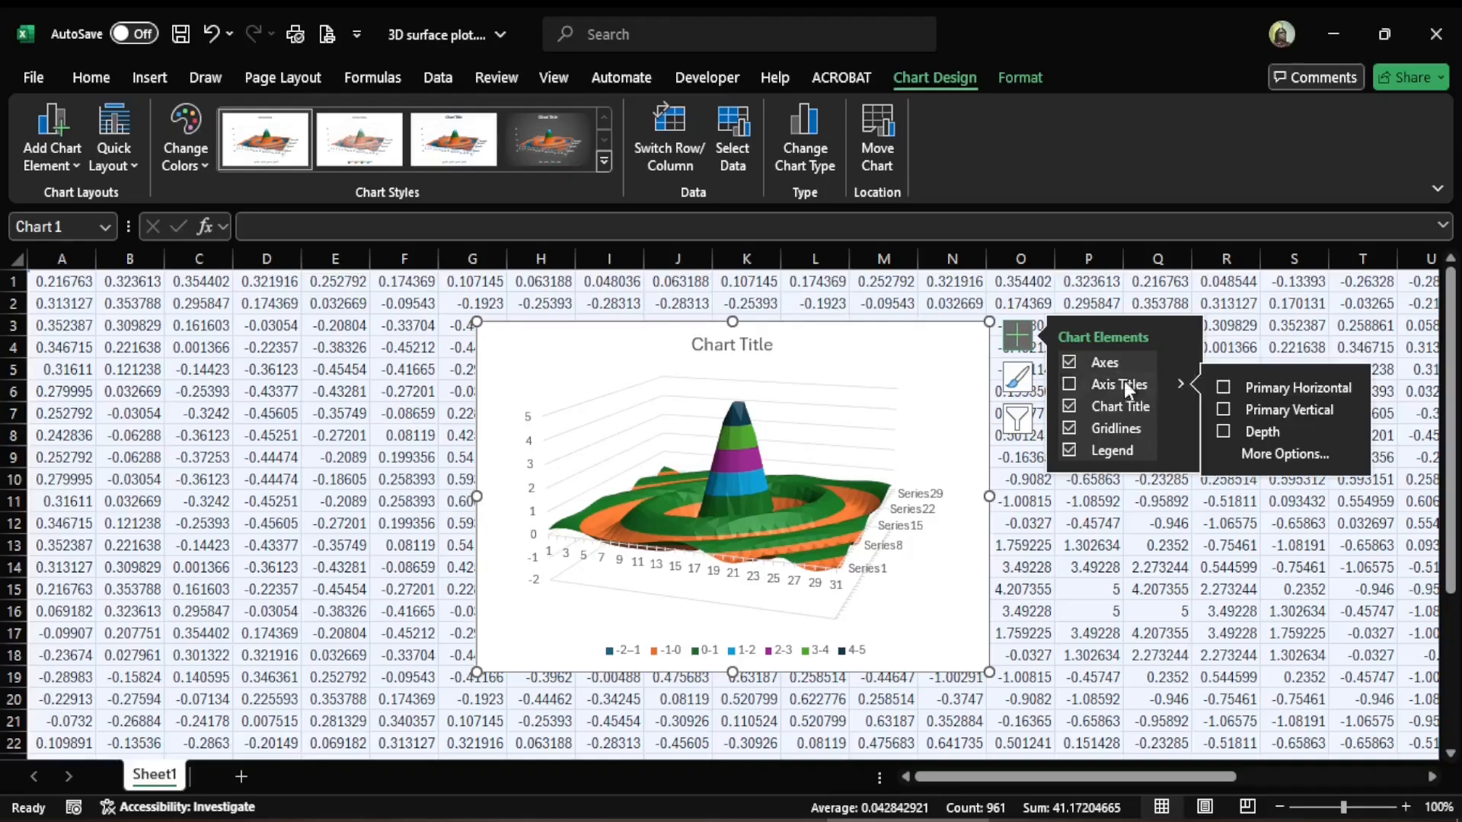
click(1062, 383)
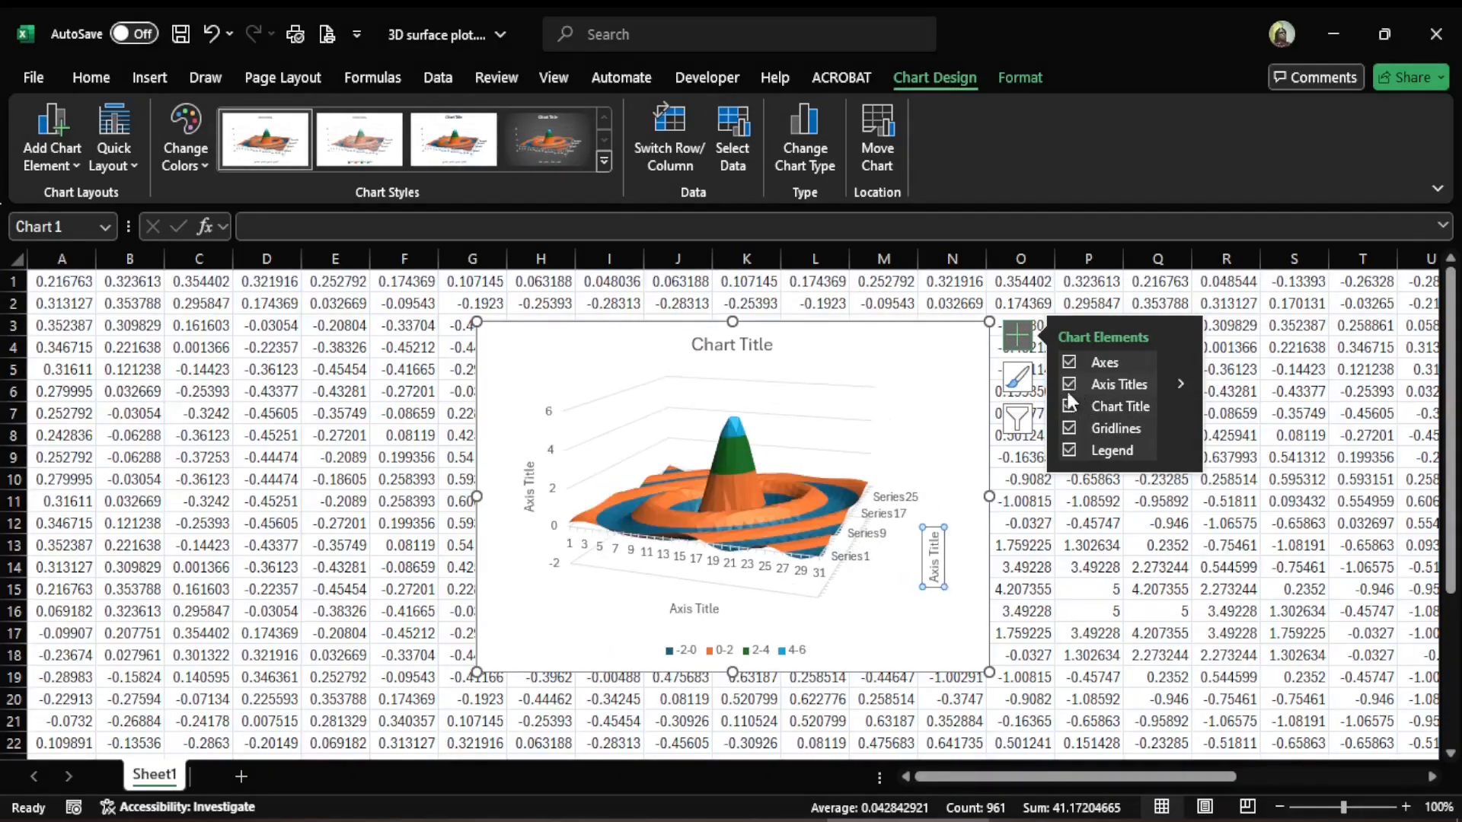
Change the depth axis title of the surface chart to "y-axis"
click(934, 571)
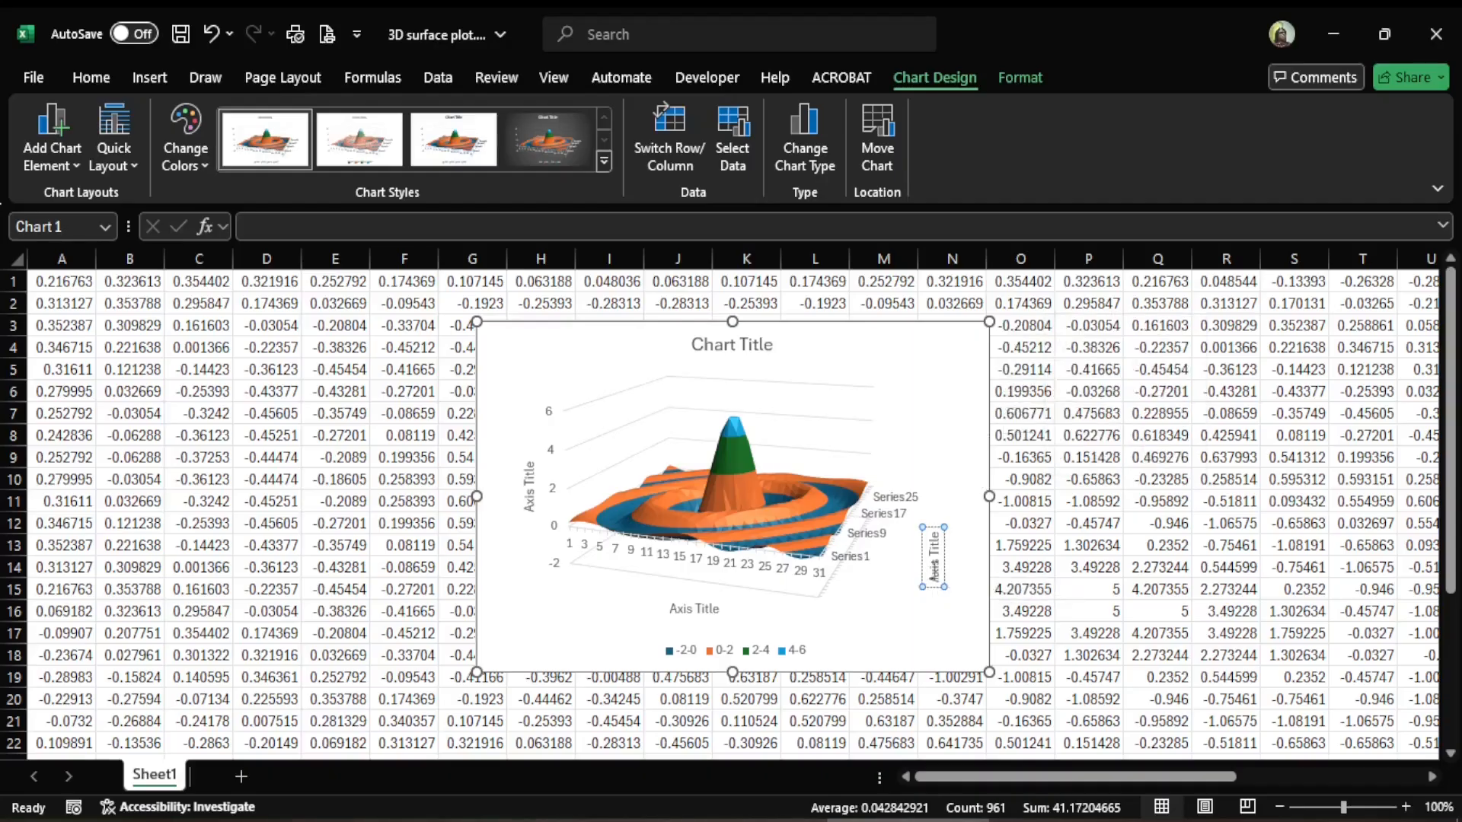
triple_click(934, 569)
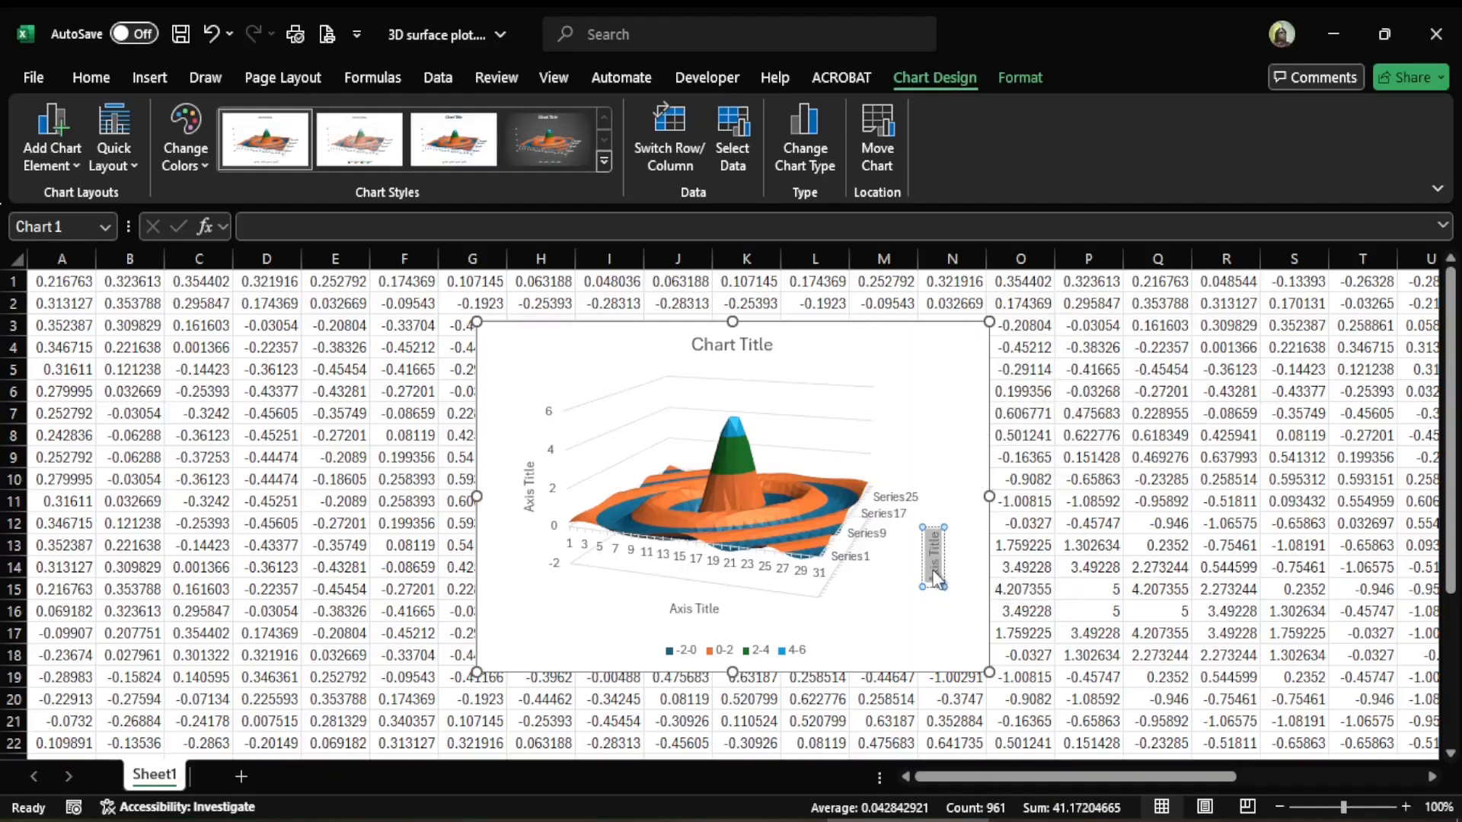
text(y-axis)
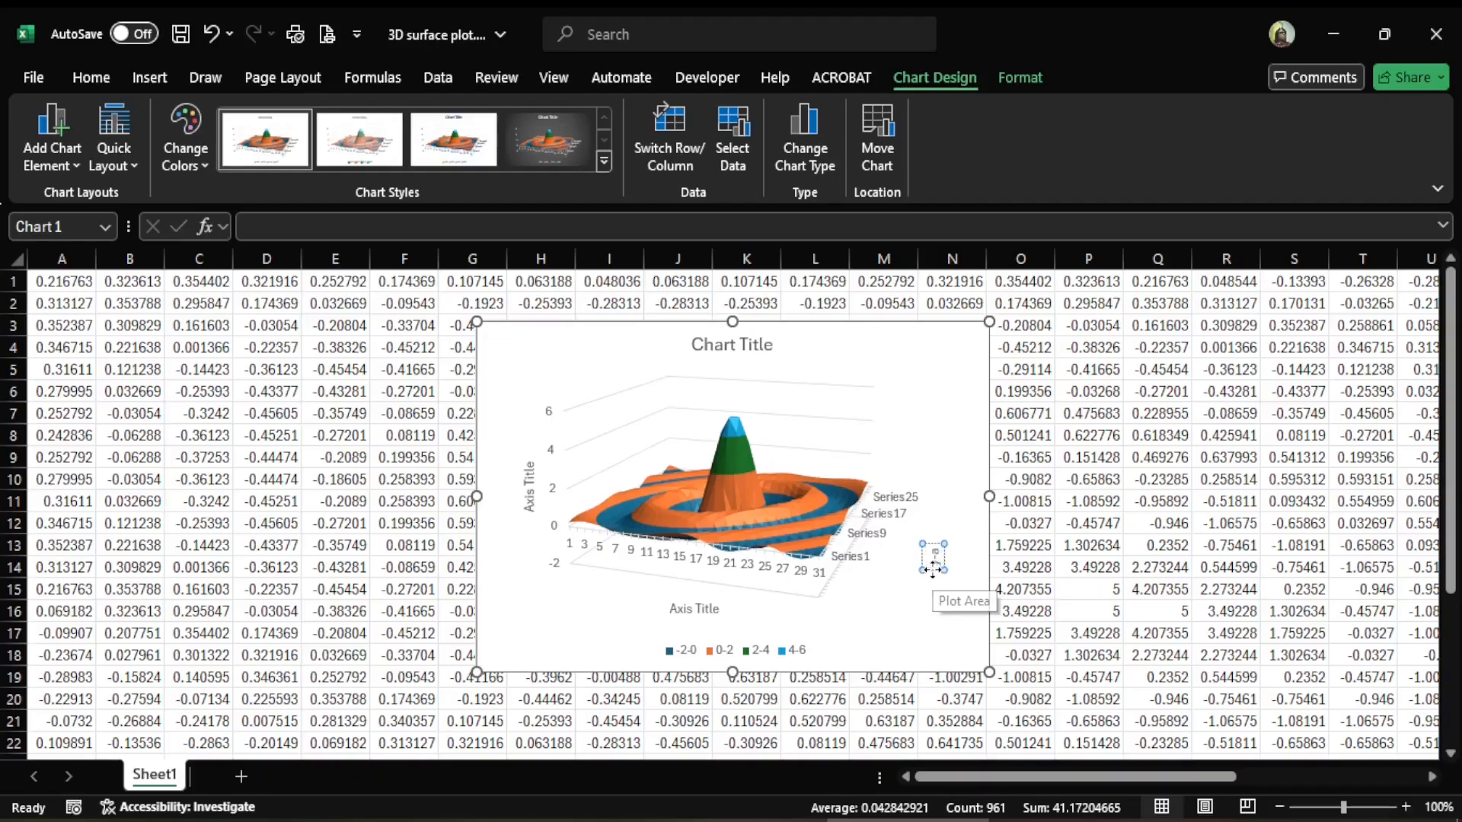
Change the horizontal axis title of the surface chart to "X-axis"
click(694, 608)
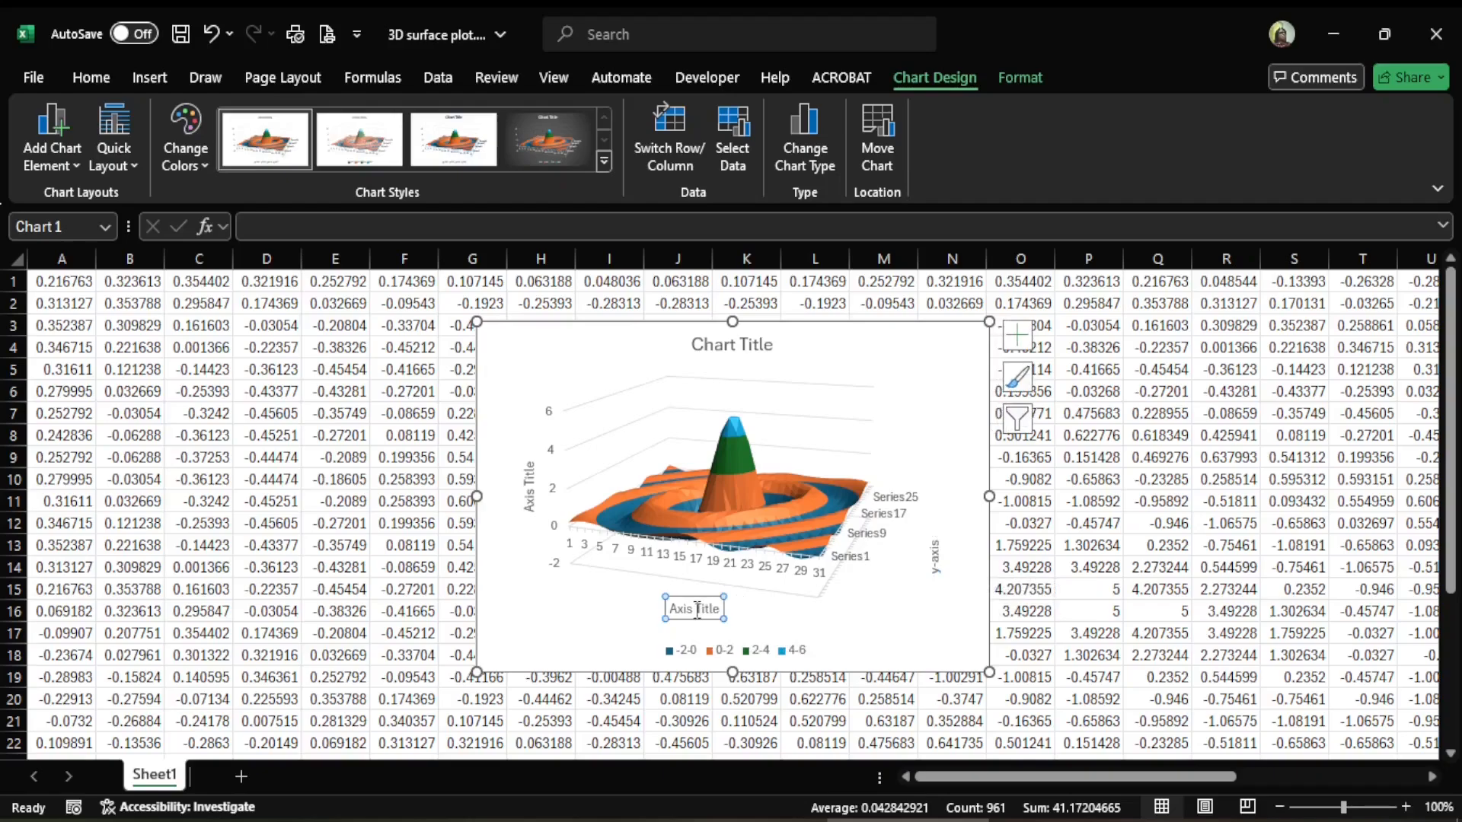
triple_click(697, 609)
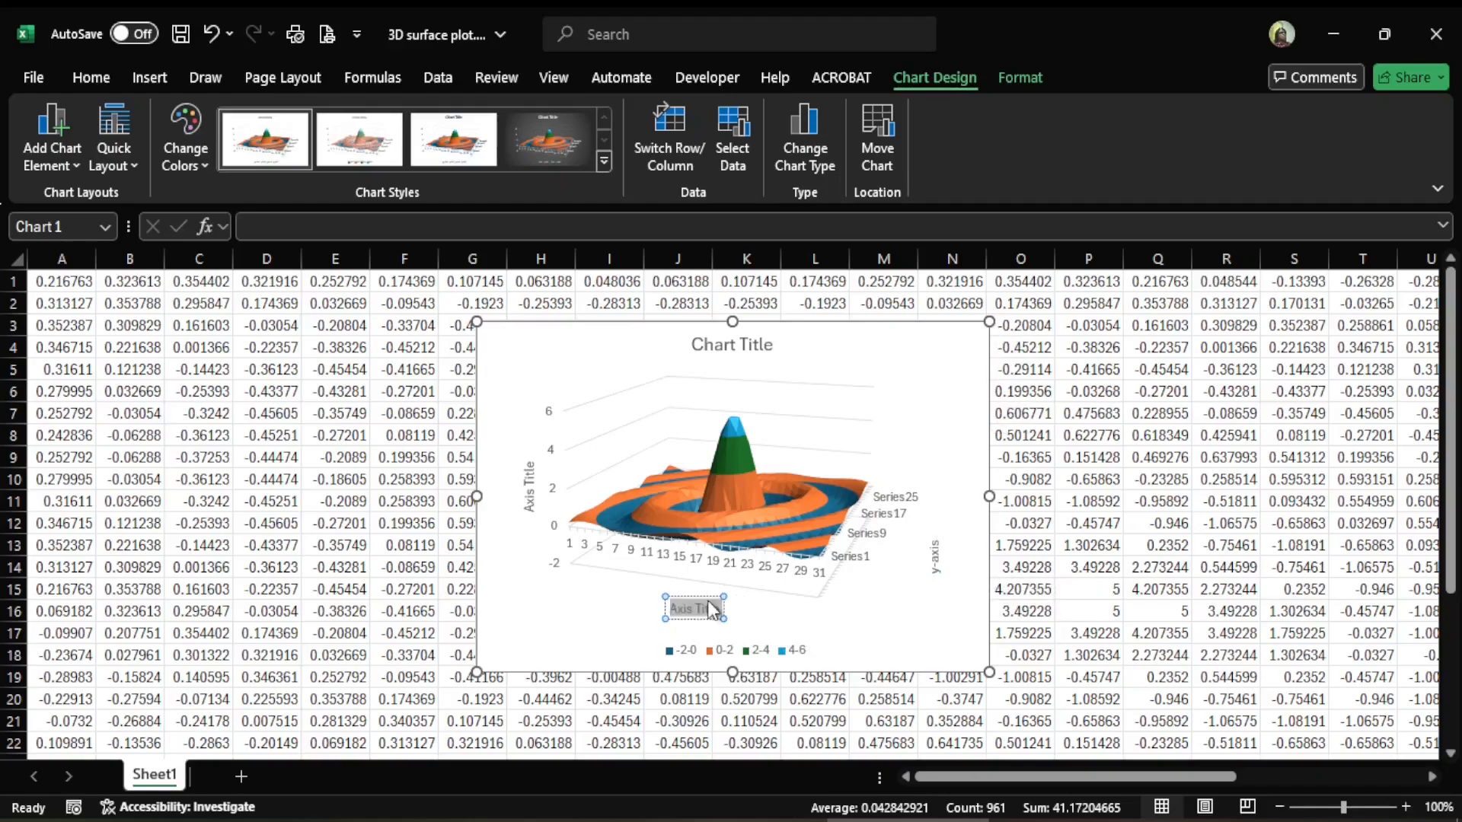
text(X, a)
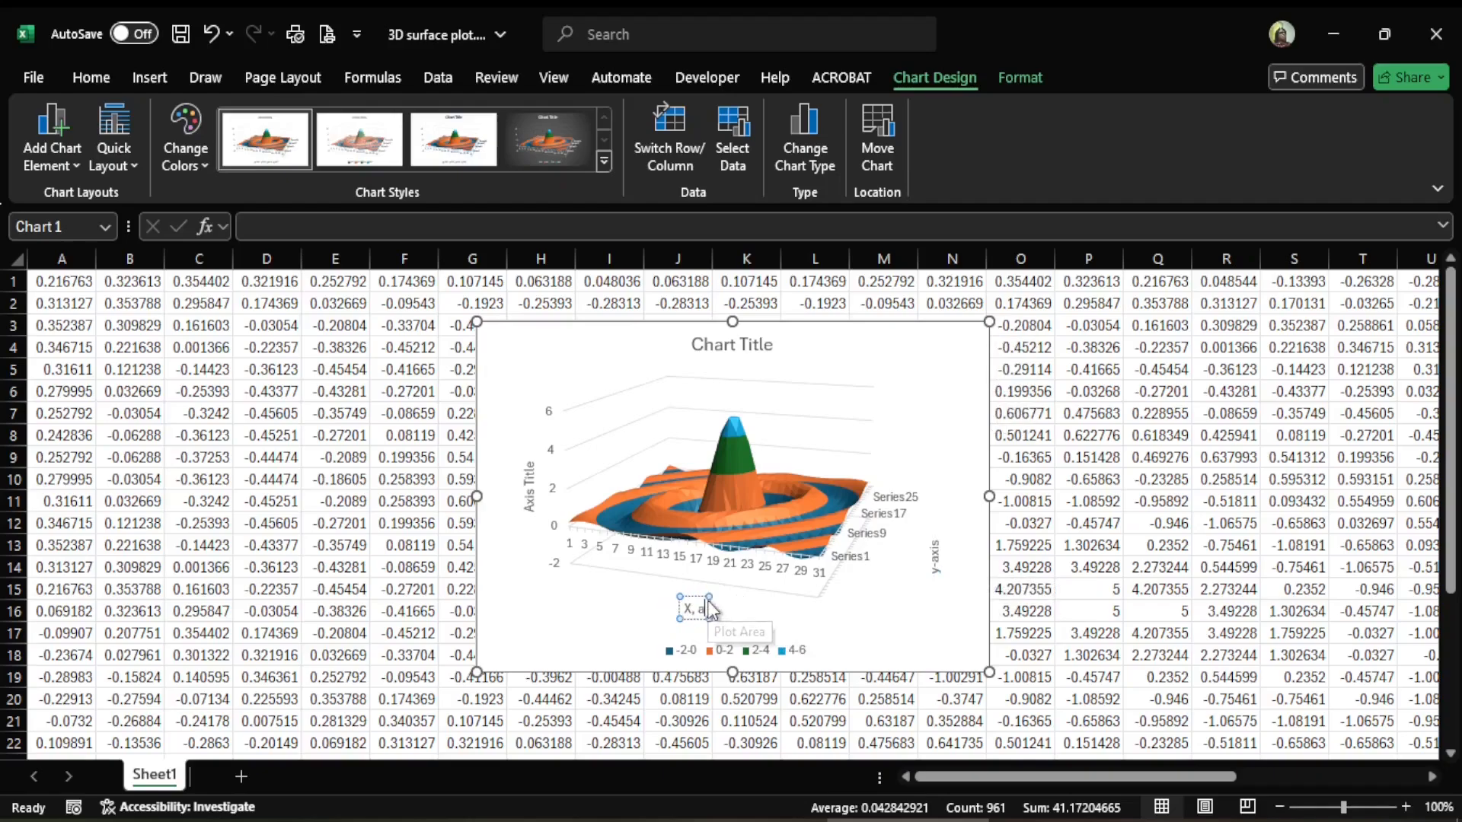
key(BackSpace)
key(BackSpace)
key(BackSpace)
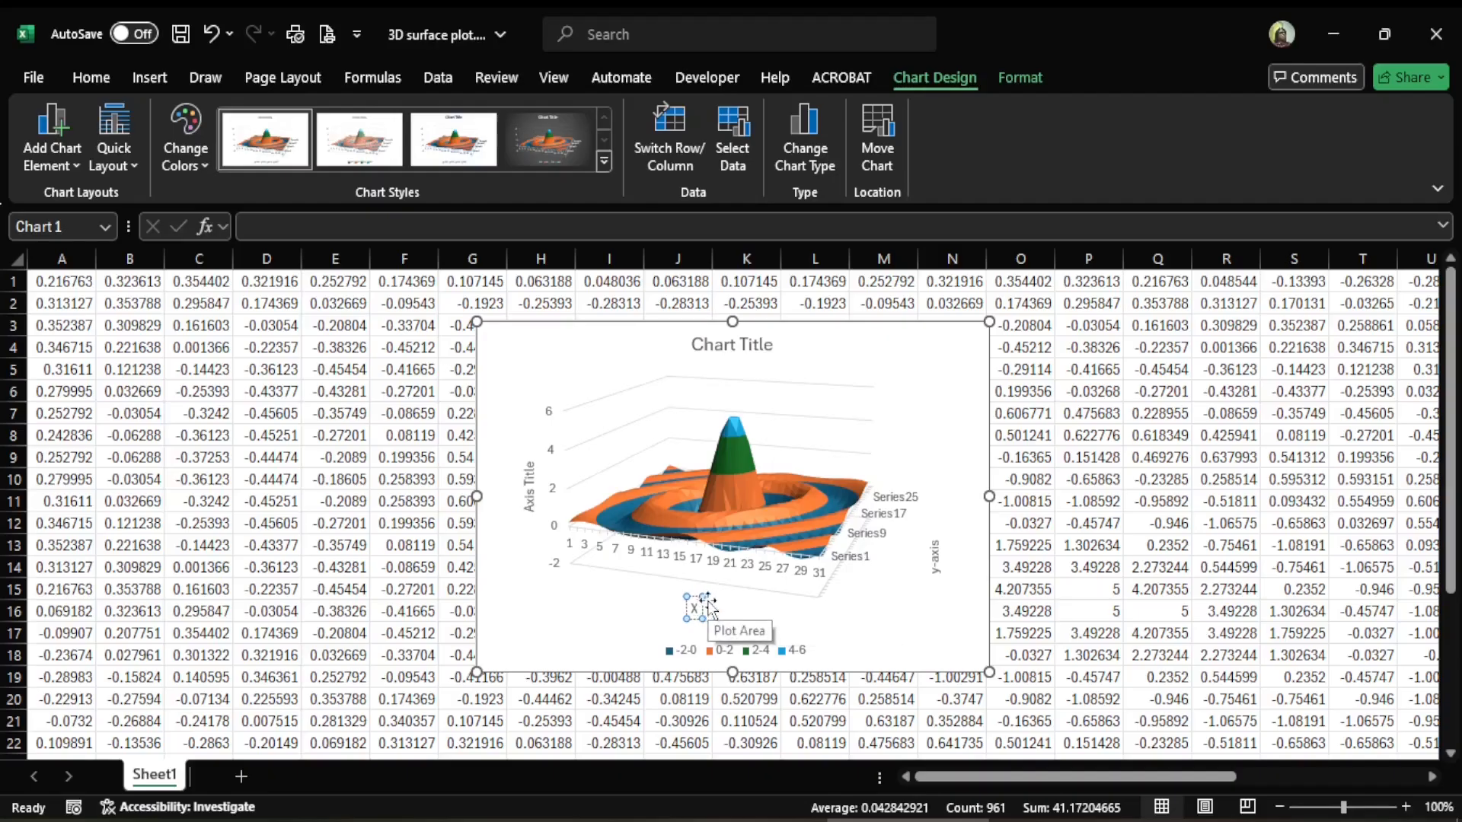
text(-a)
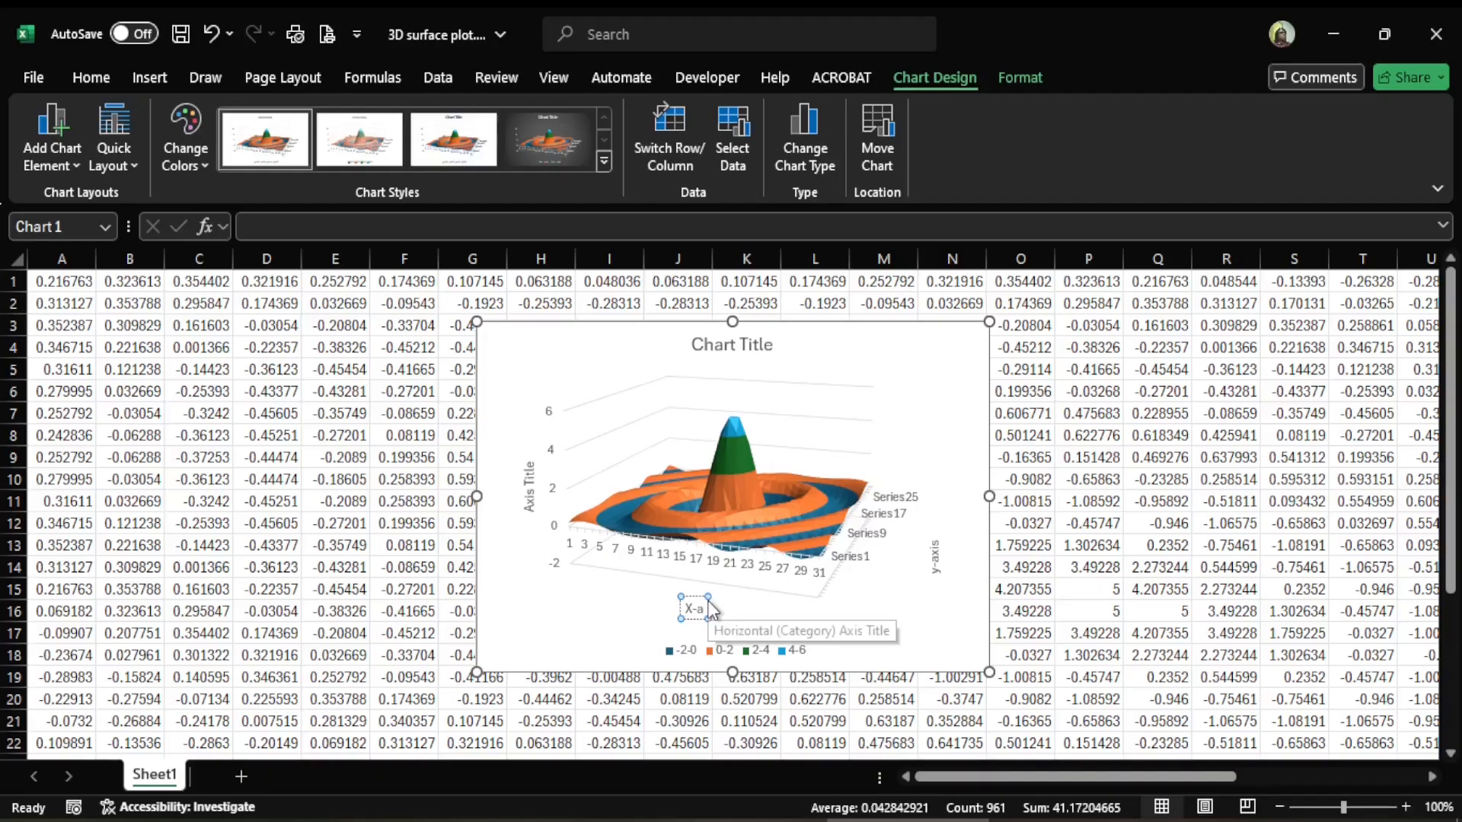
text(xis)
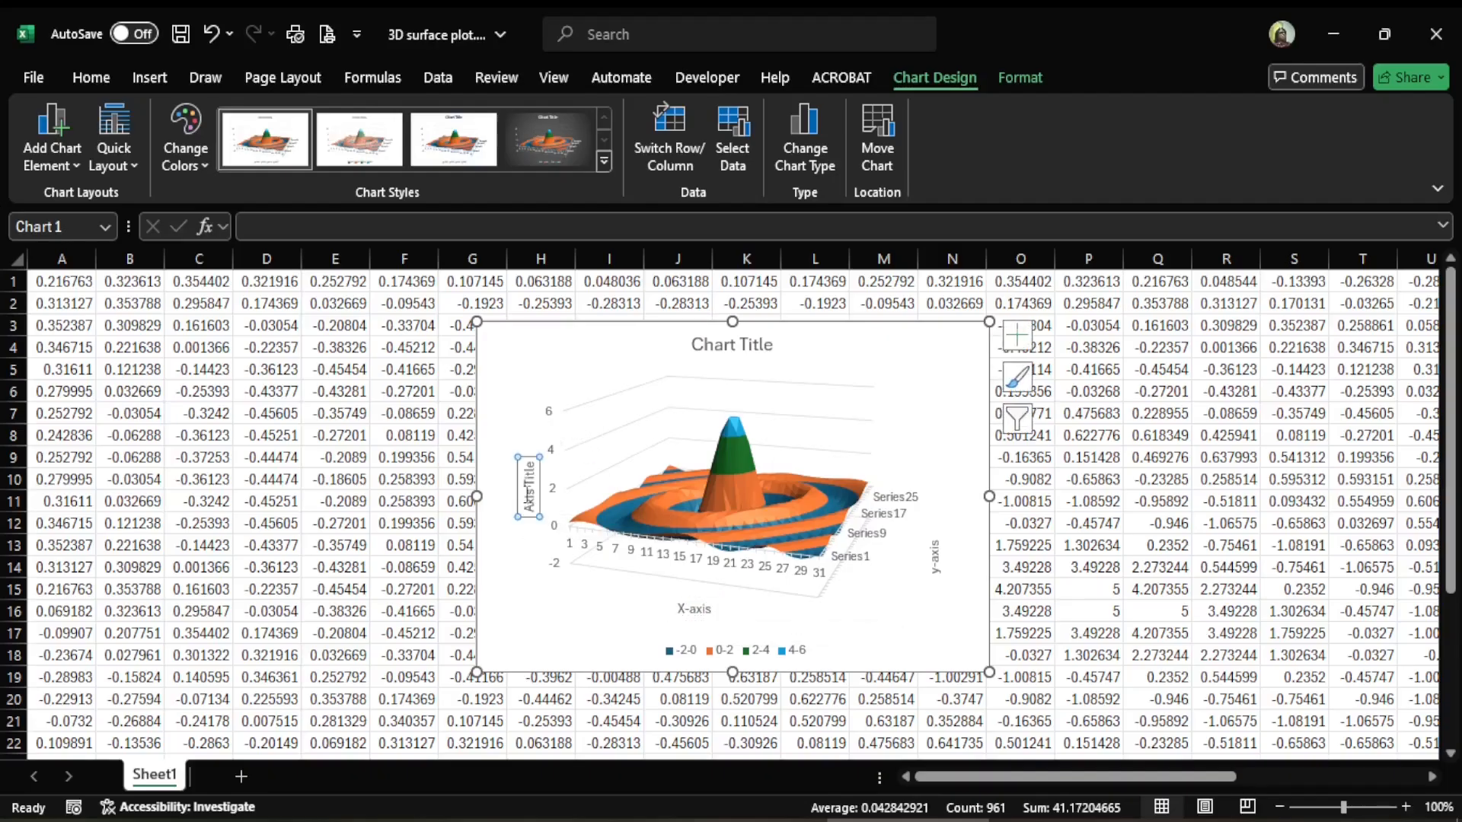
Change the vertical axis title of the surface chart to "F(x,y)"
click(530, 495)
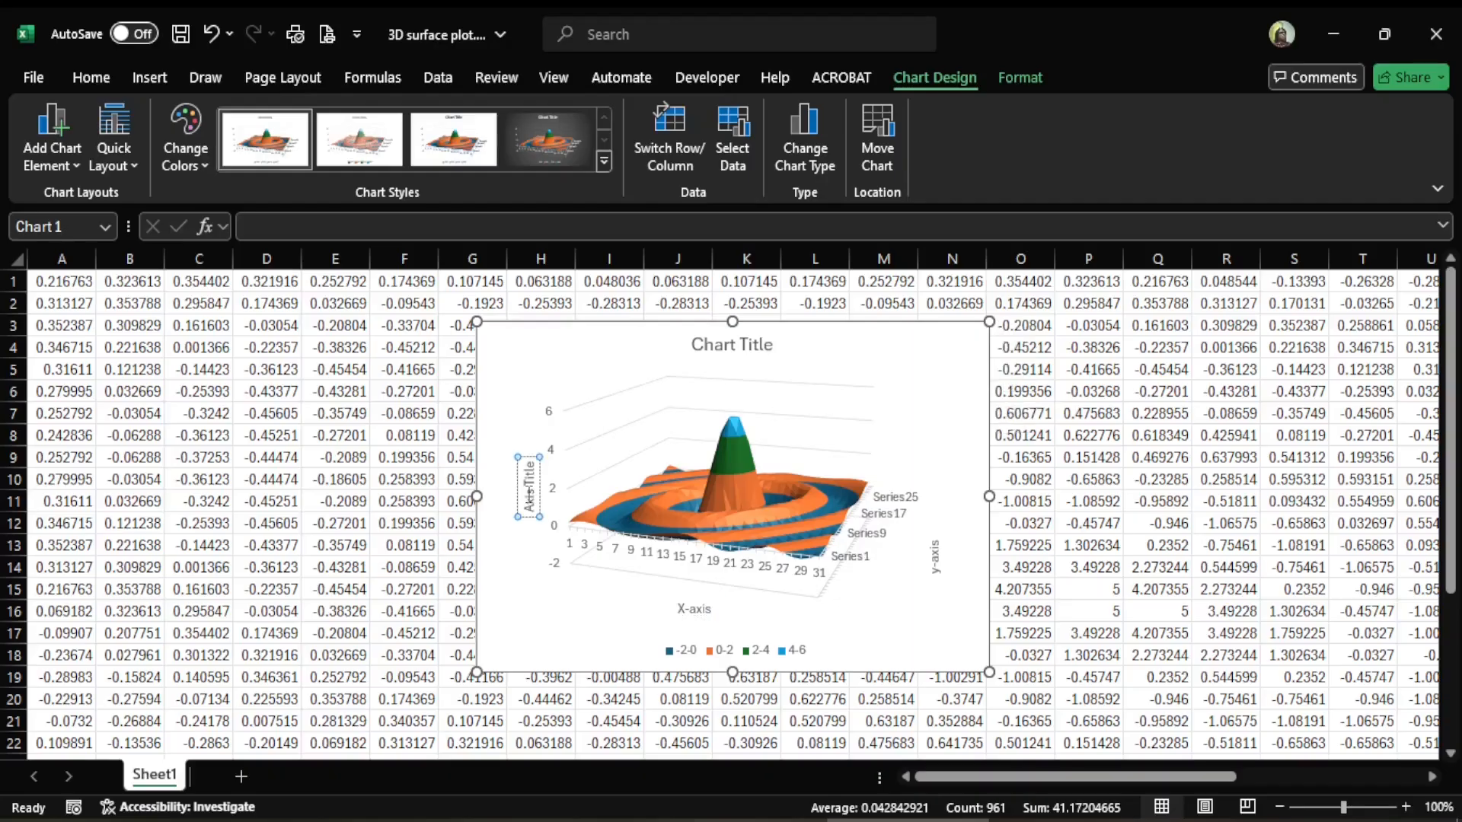
triple_click(530, 500)
key(BackSpace)
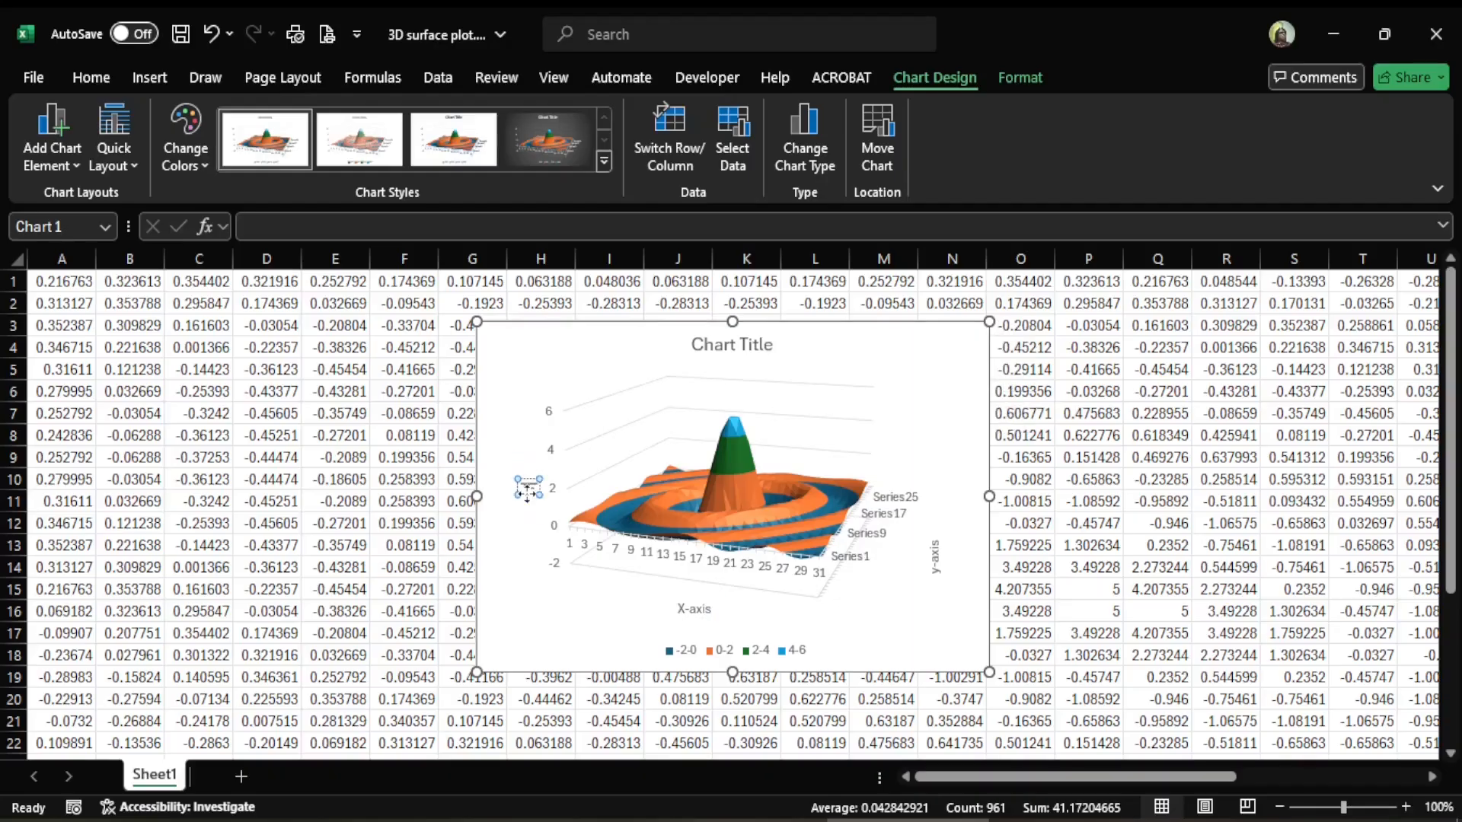
text(F(x))
text(,)
text(y))
click(532, 593)
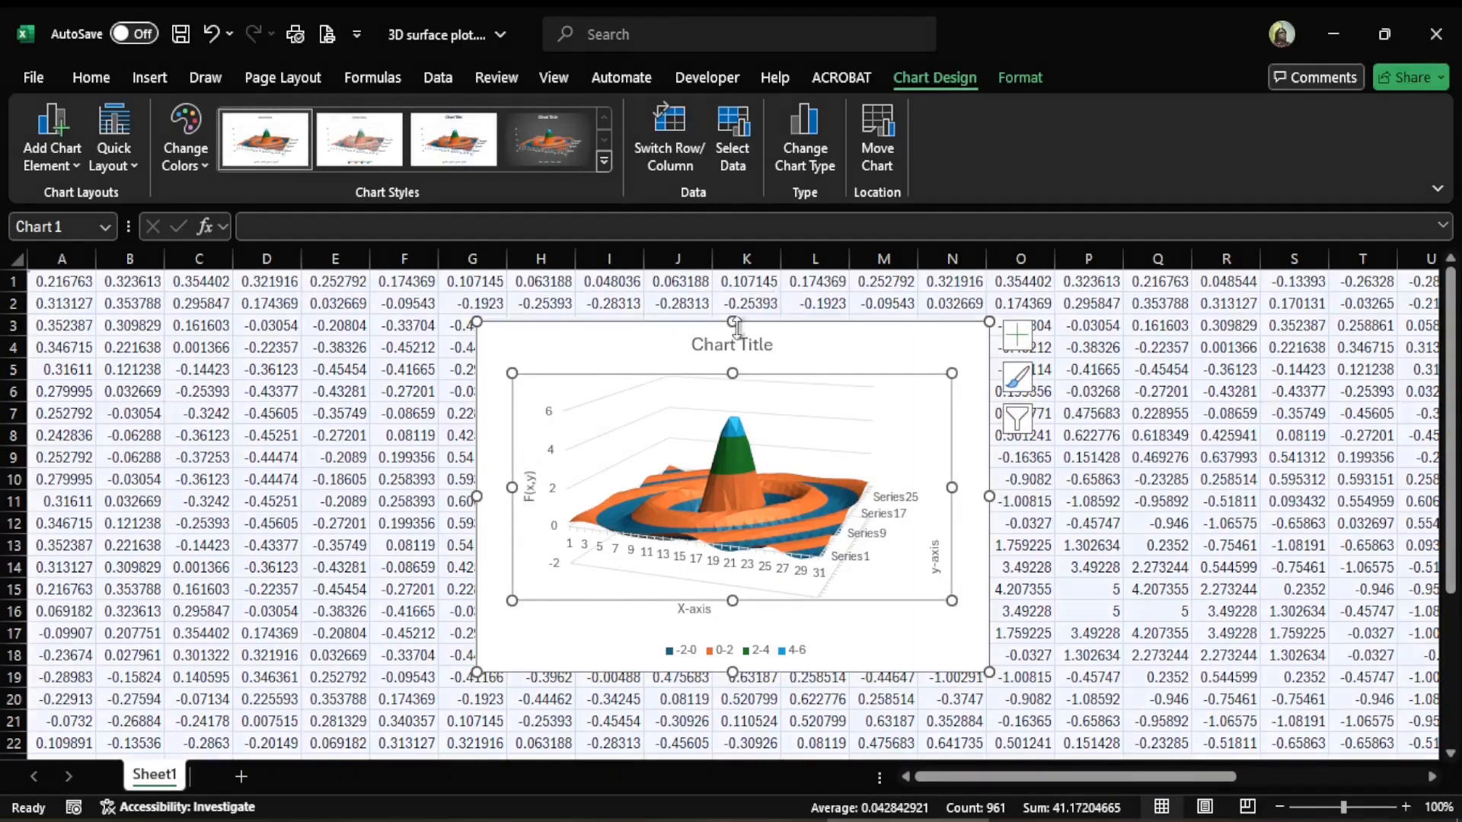
Try the second, third and dark fourth chart styles, and settle on the third style with bold titles on white
click(752, 346)
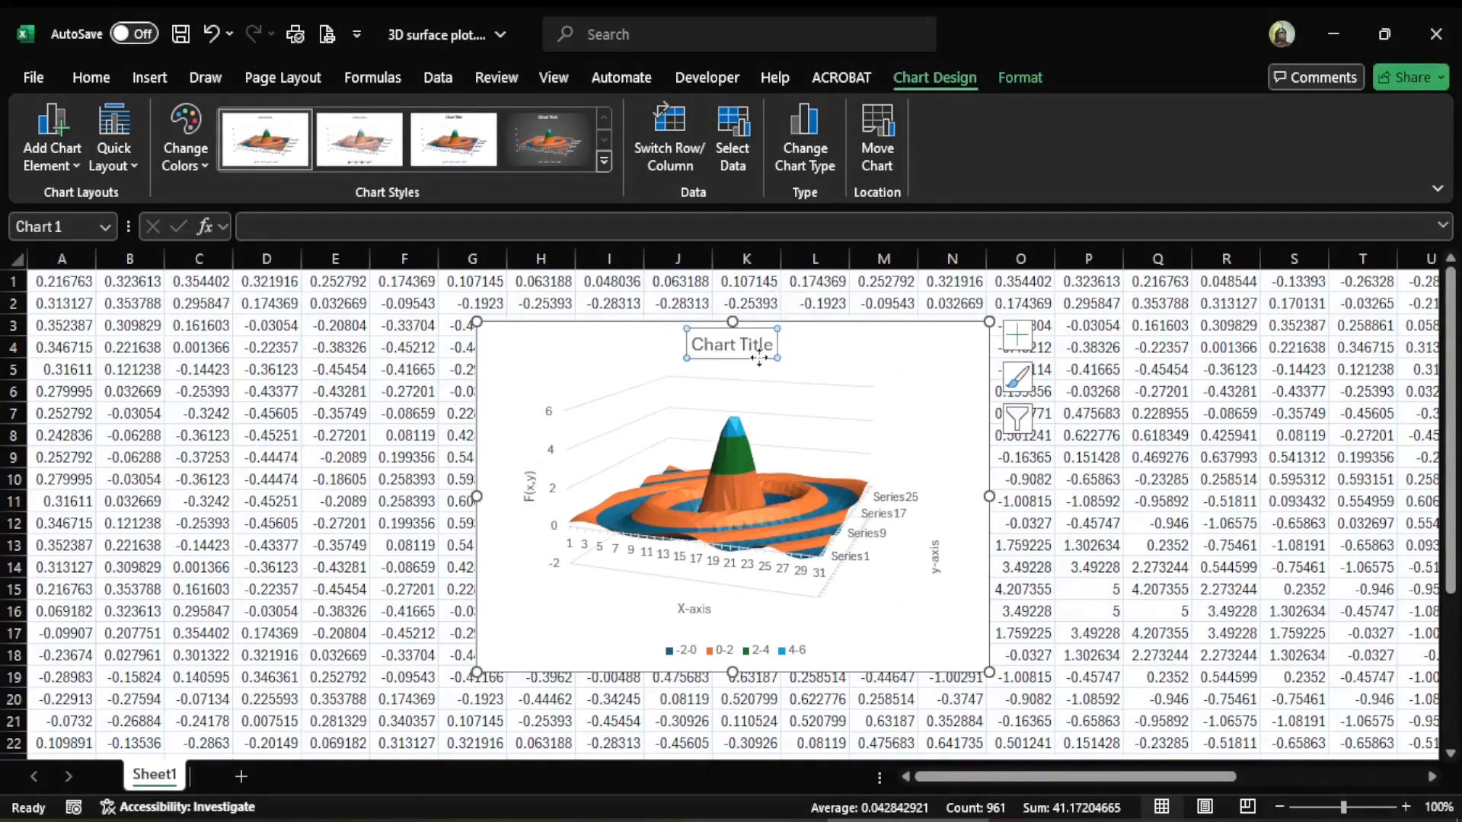
click(1019, 378)
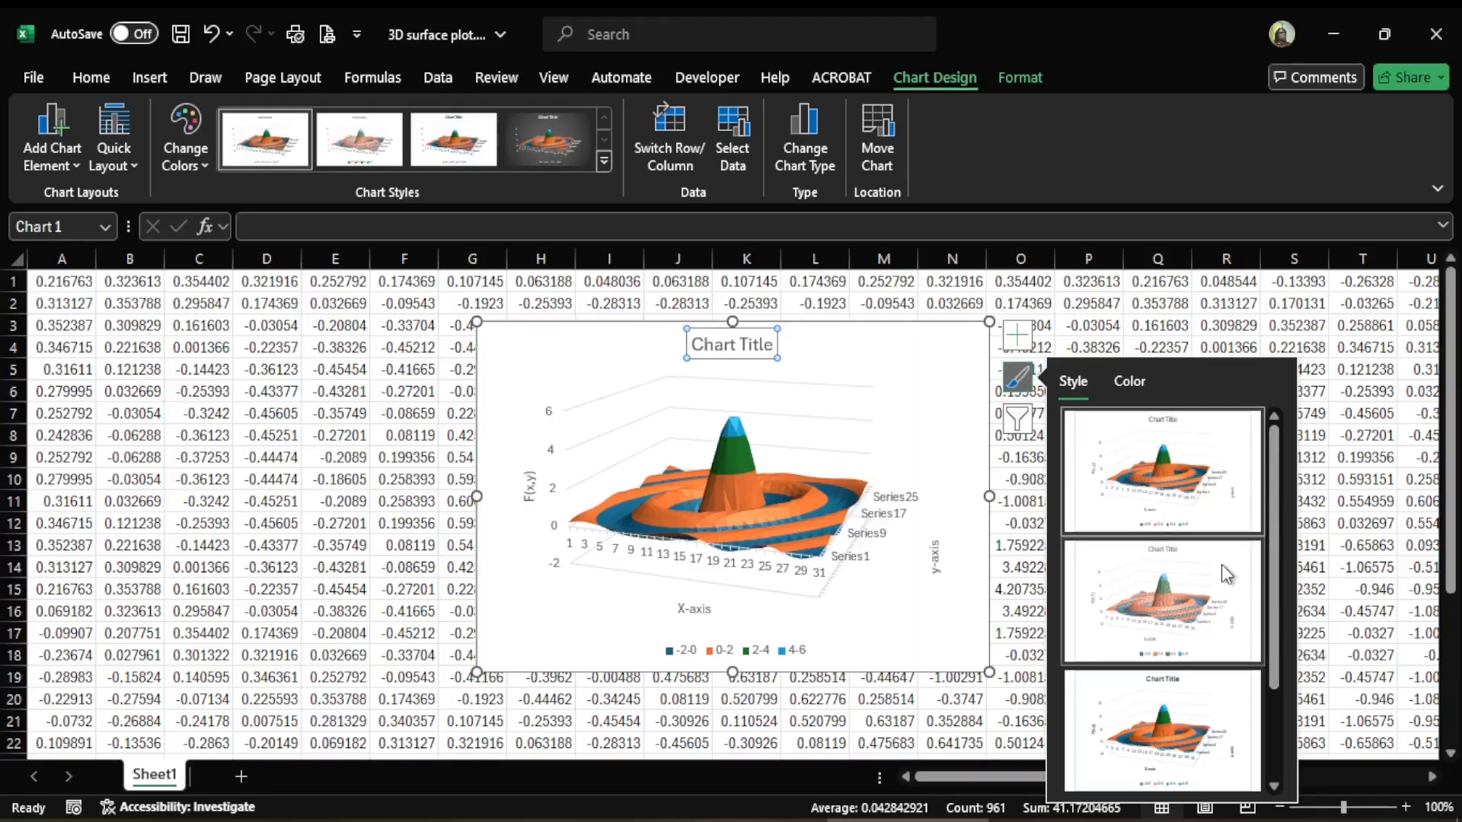
click(1176, 593)
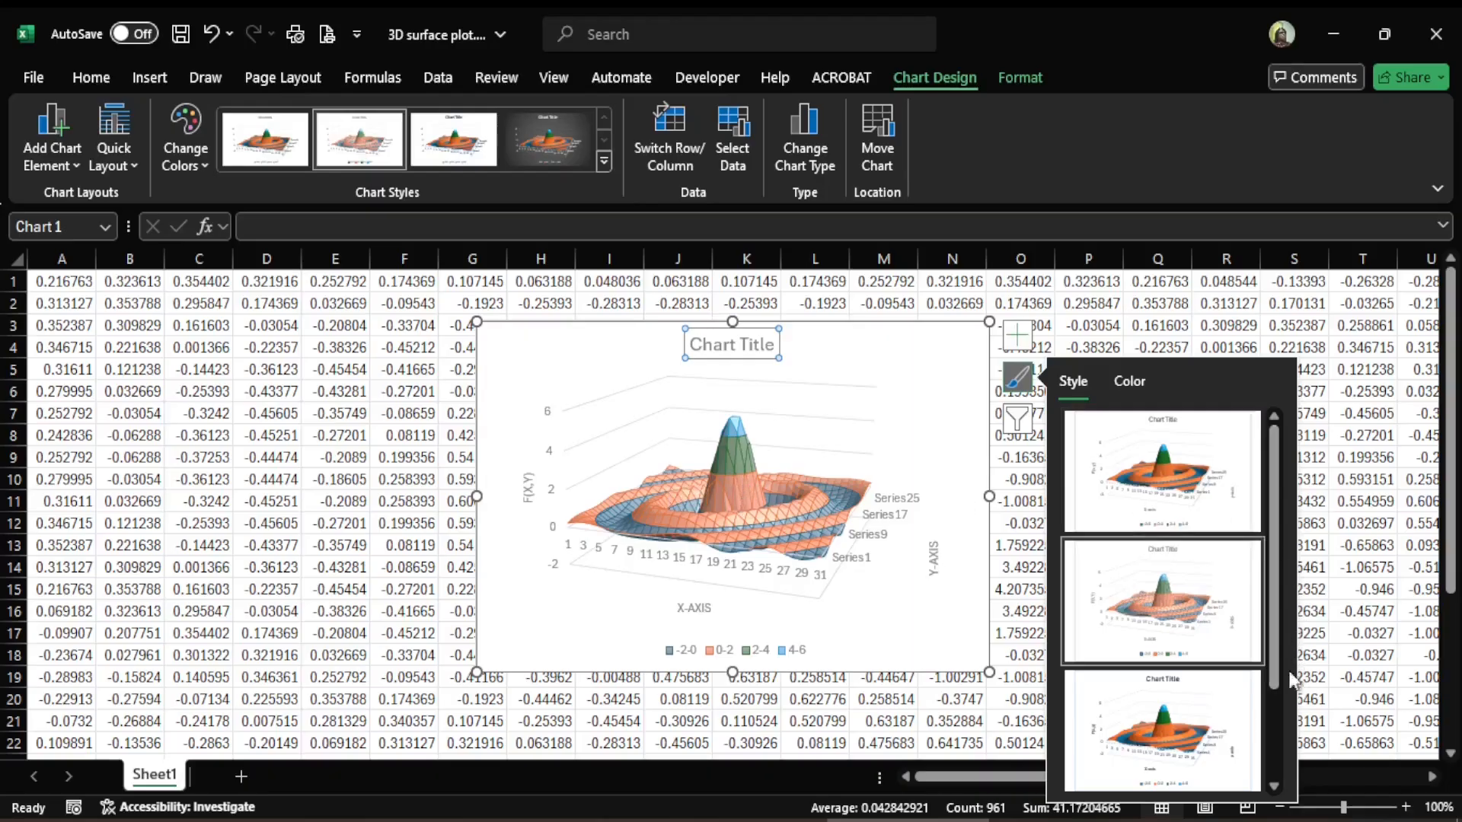
click(1162, 748)
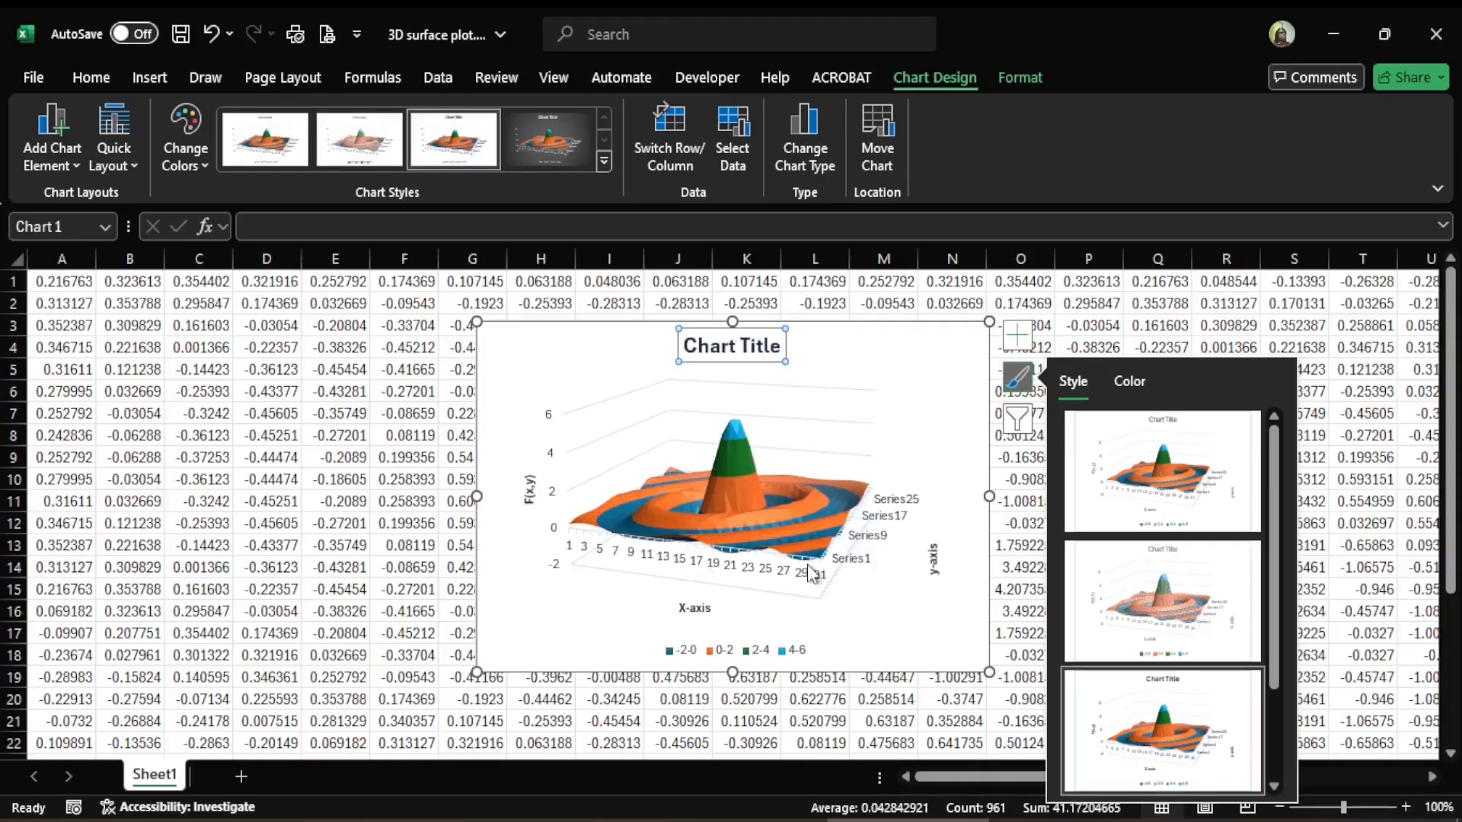
scroll(1276, 623, down, 1)
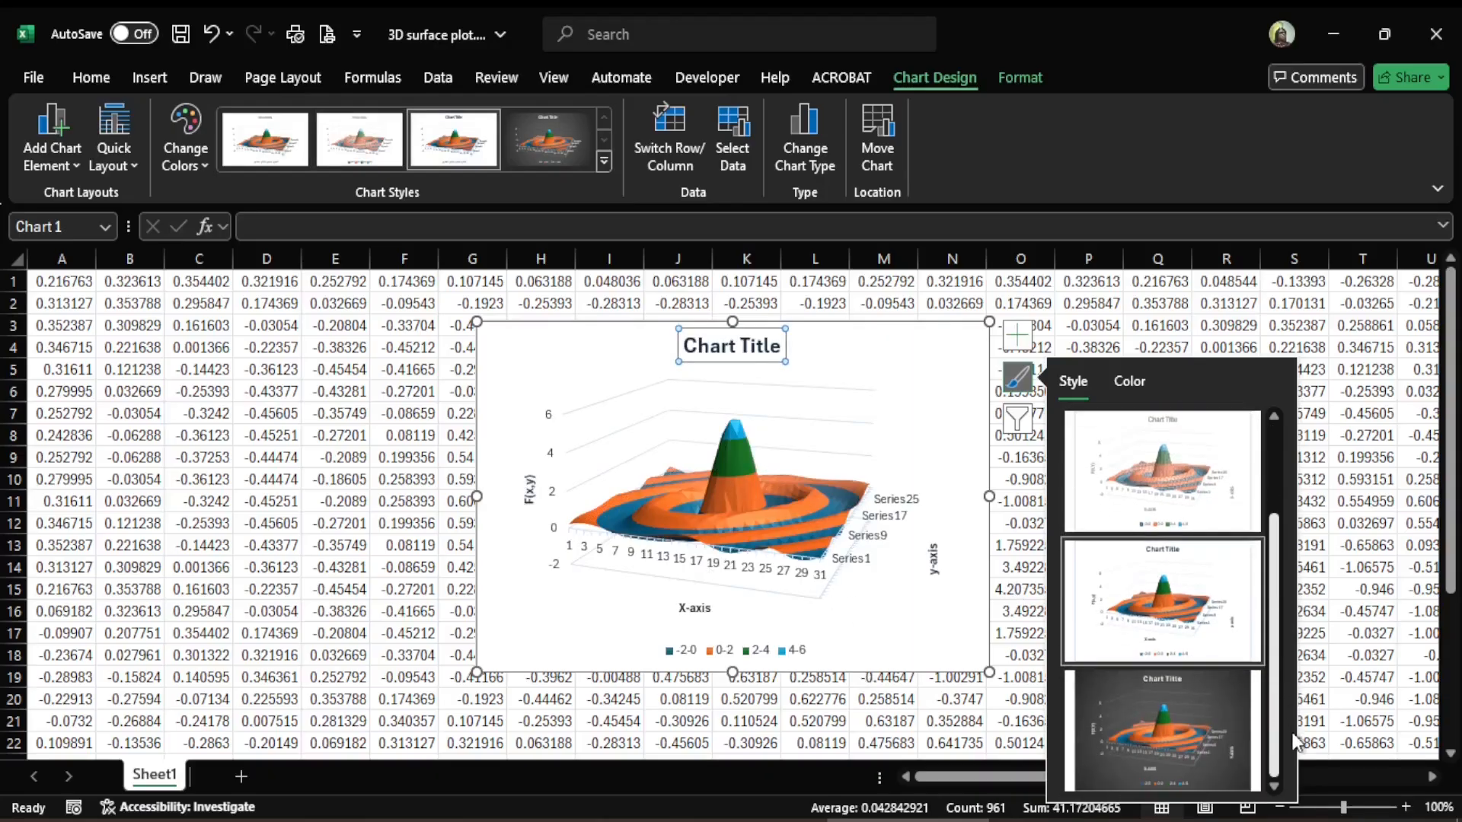
click(1185, 721)
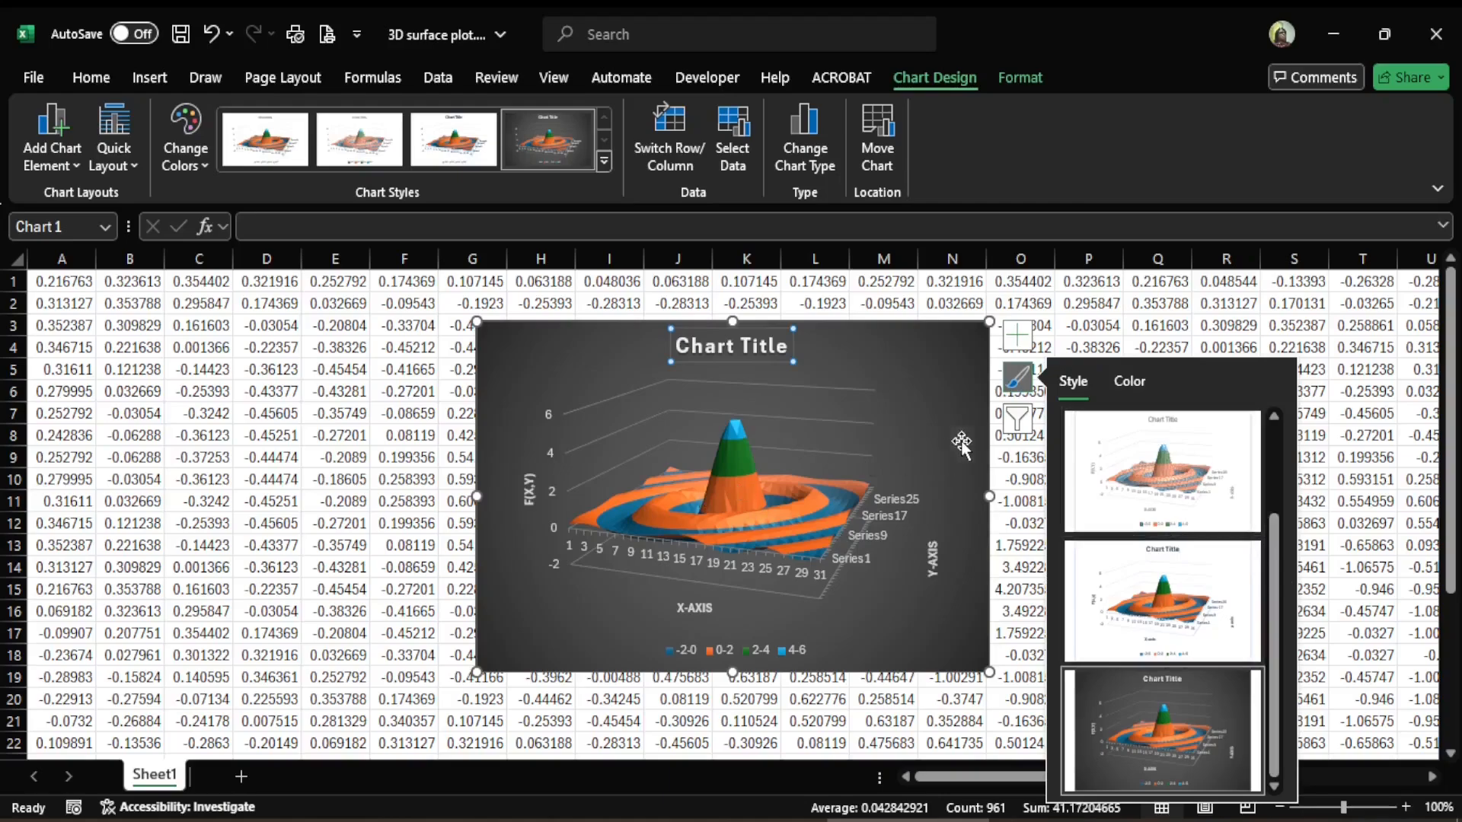
click(1154, 600)
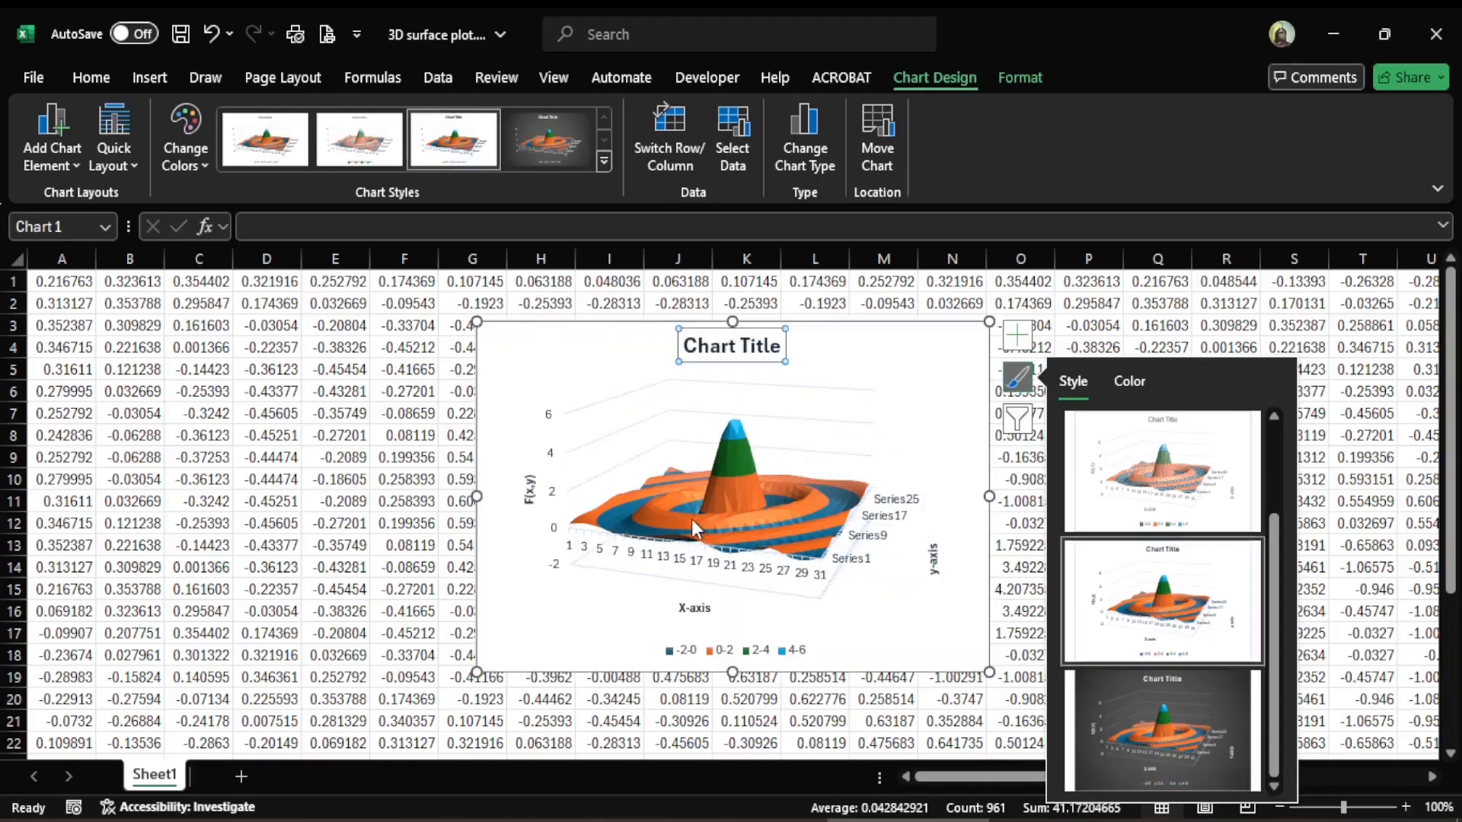
Review the chart's color palettes, its series filters and the name and values settings of Series1
click(1129, 379)
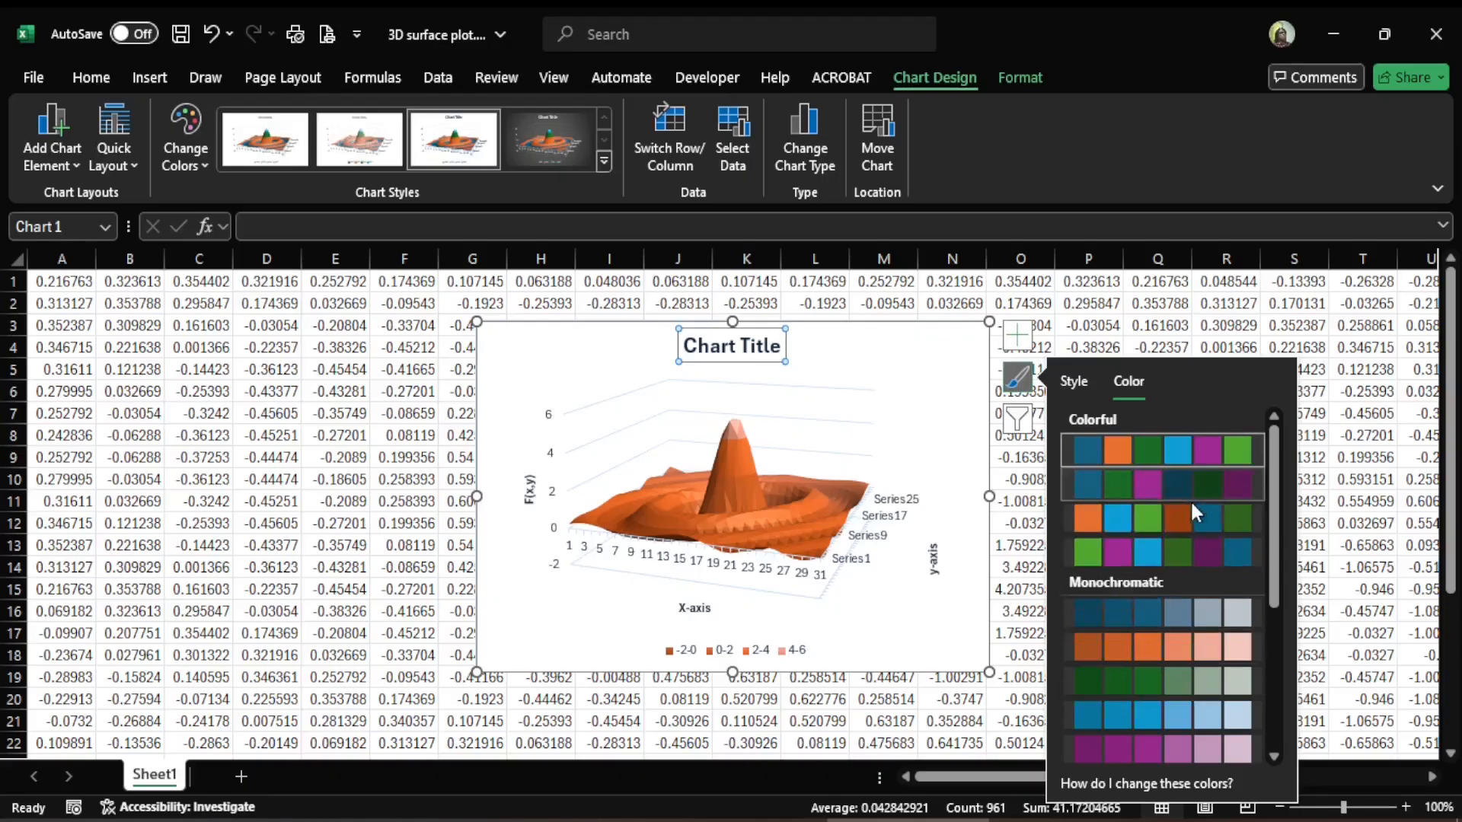
click(1021, 418)
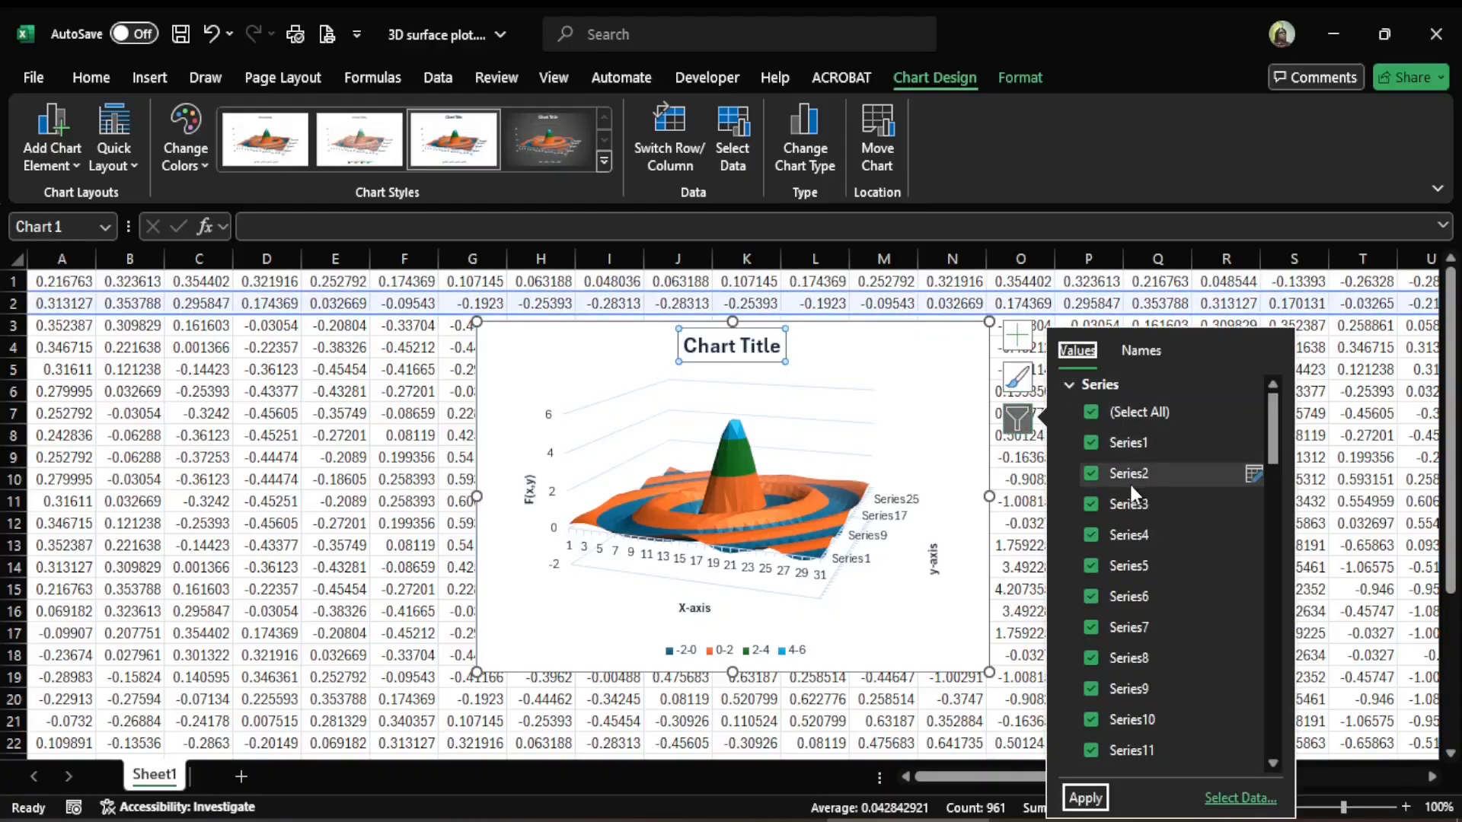
click(1156, 439)
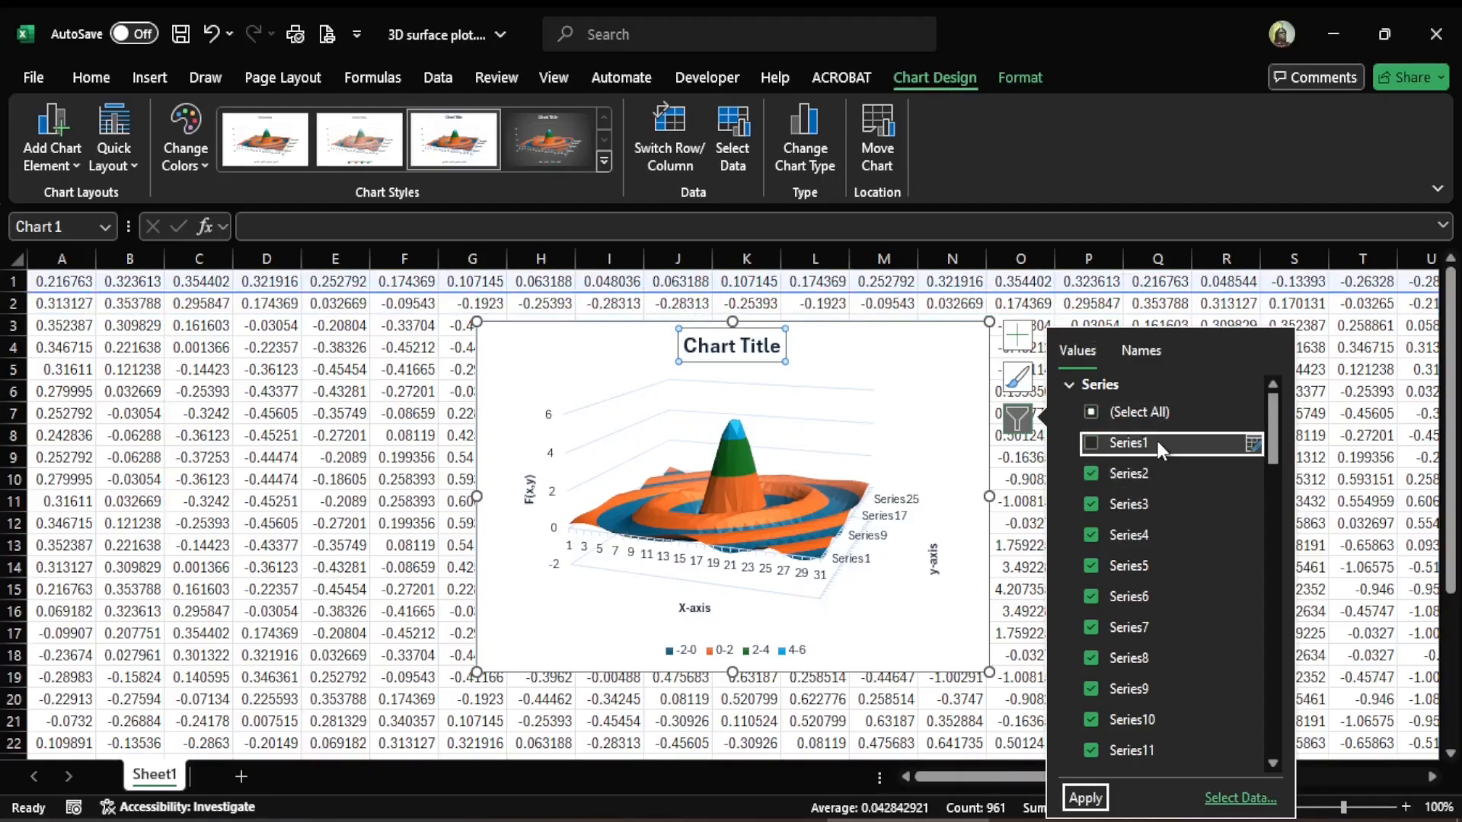
click(1093, 444)
click(1253, 444)
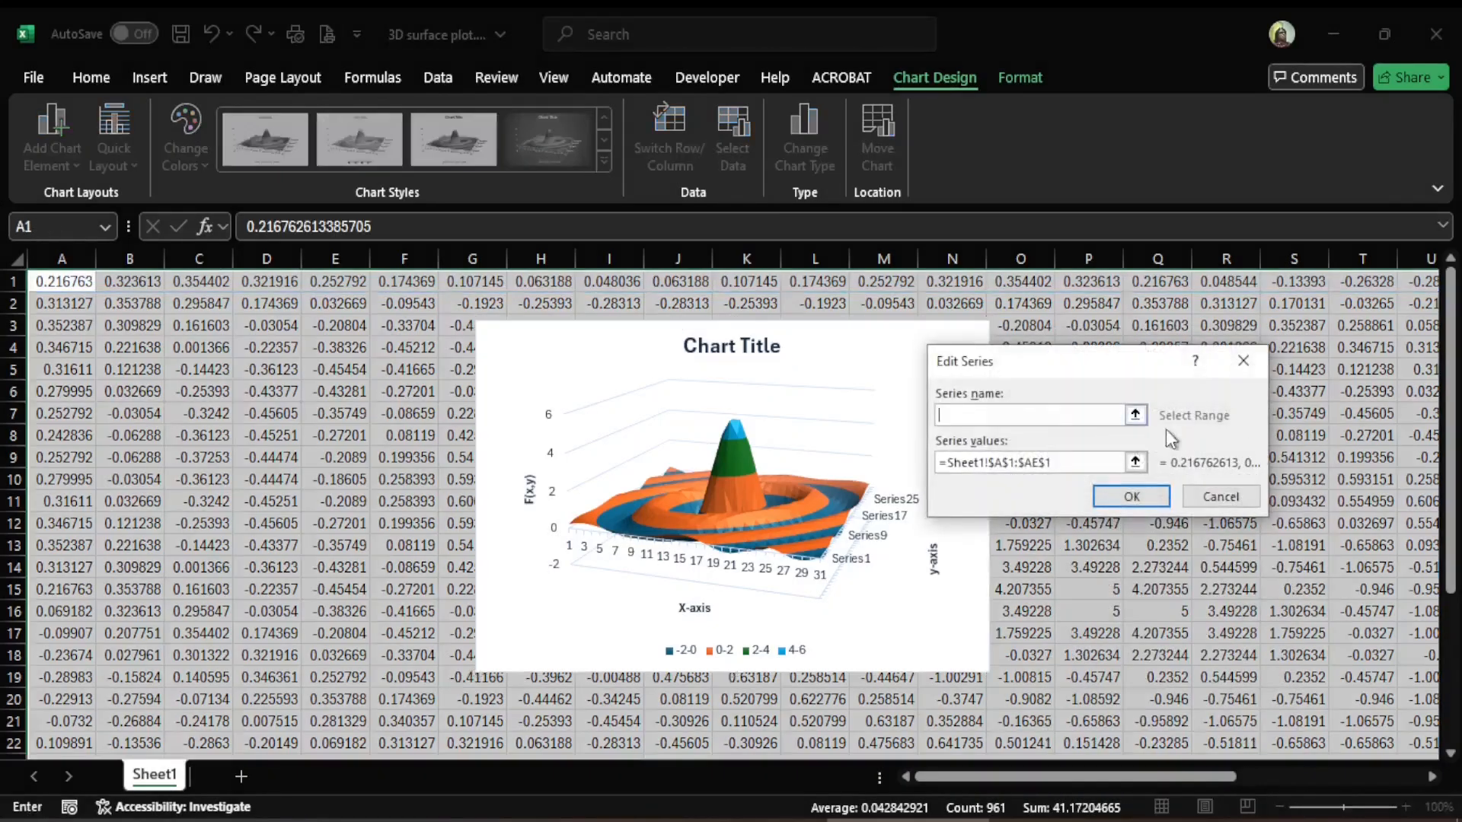
click(1223, 497)
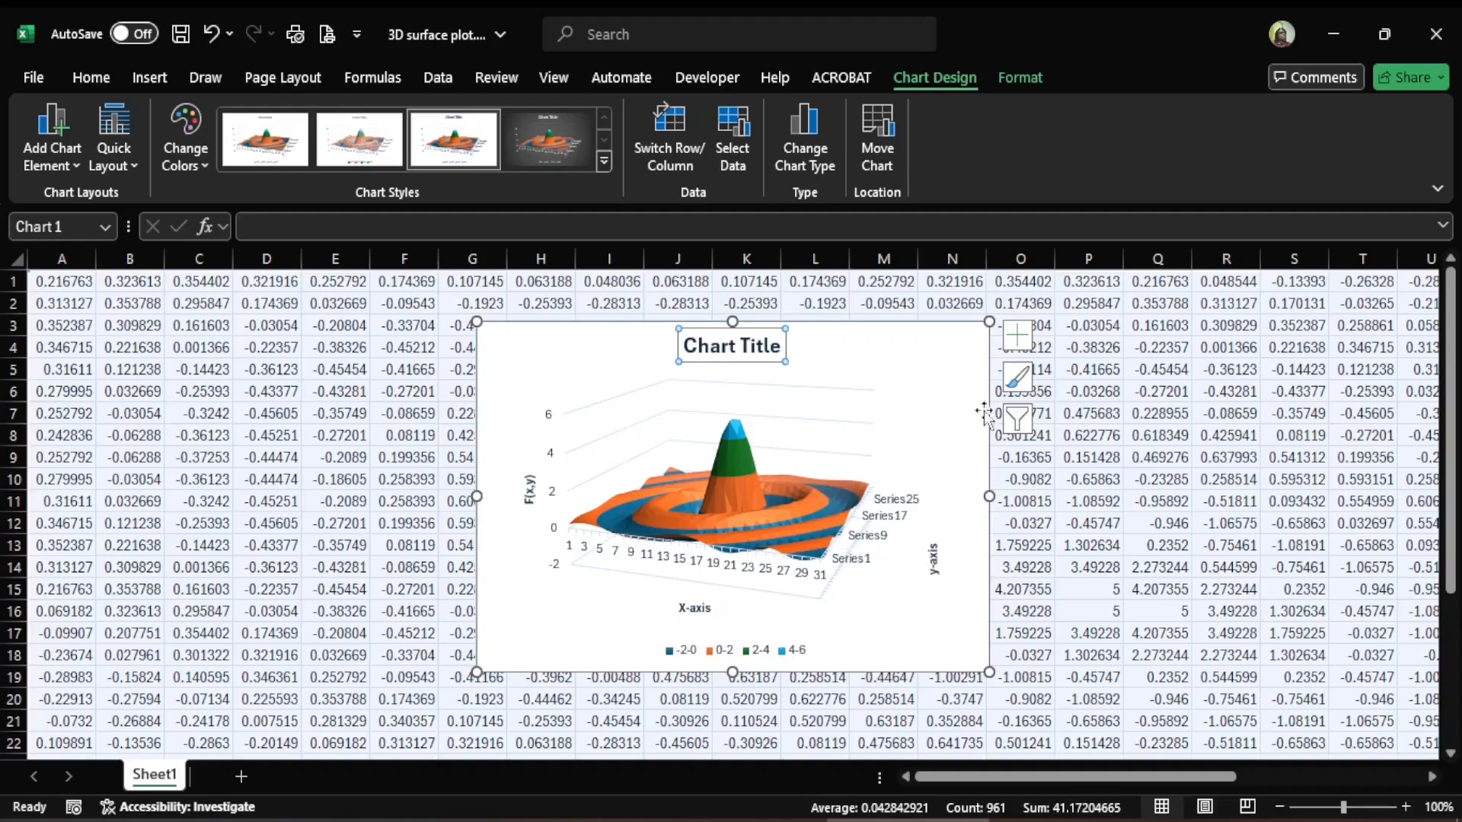
Show the surface chart's legend at the right of the plot
click(1018, 337)
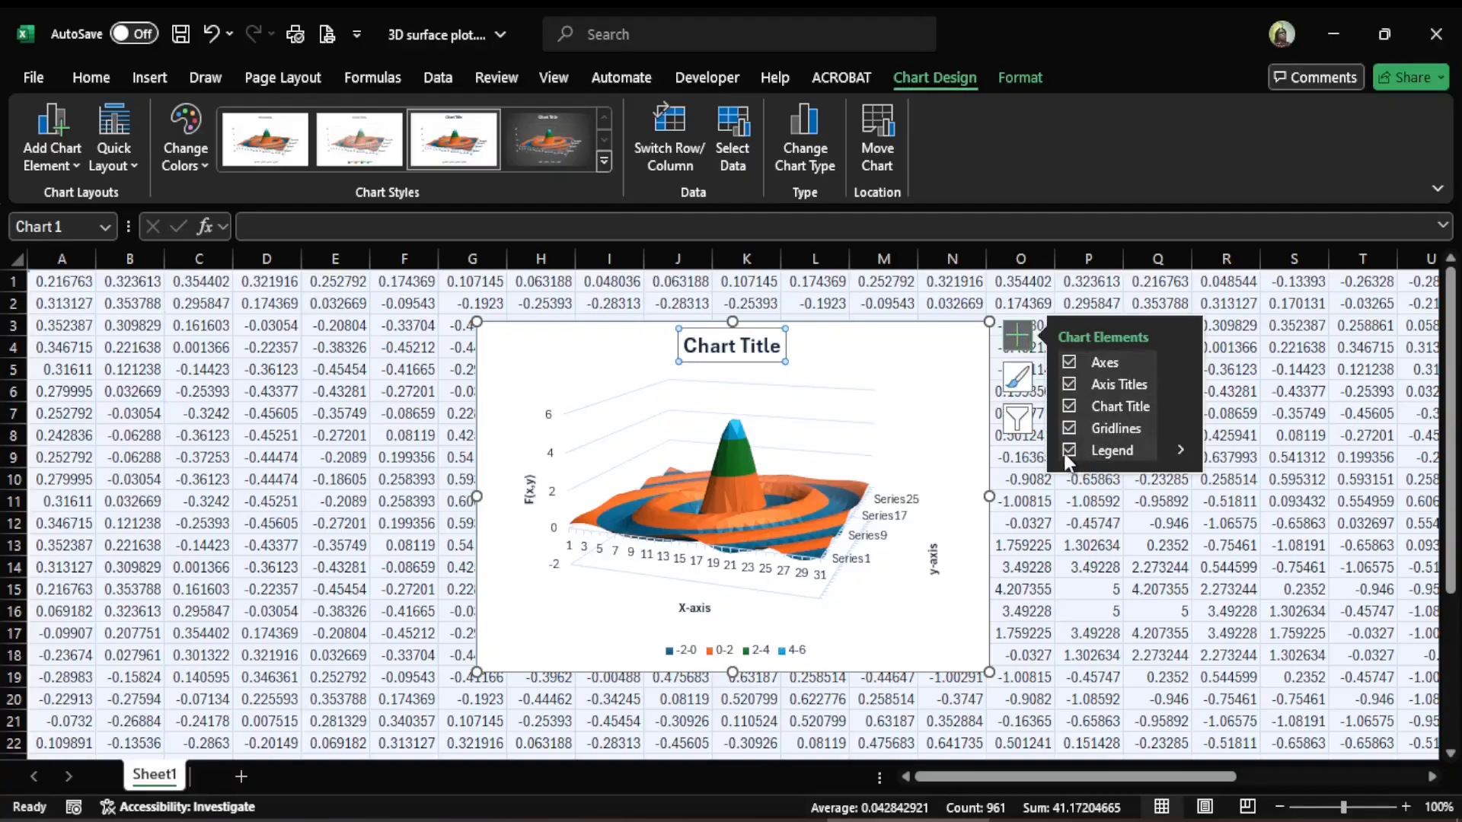
mouse_move(1176, 455)
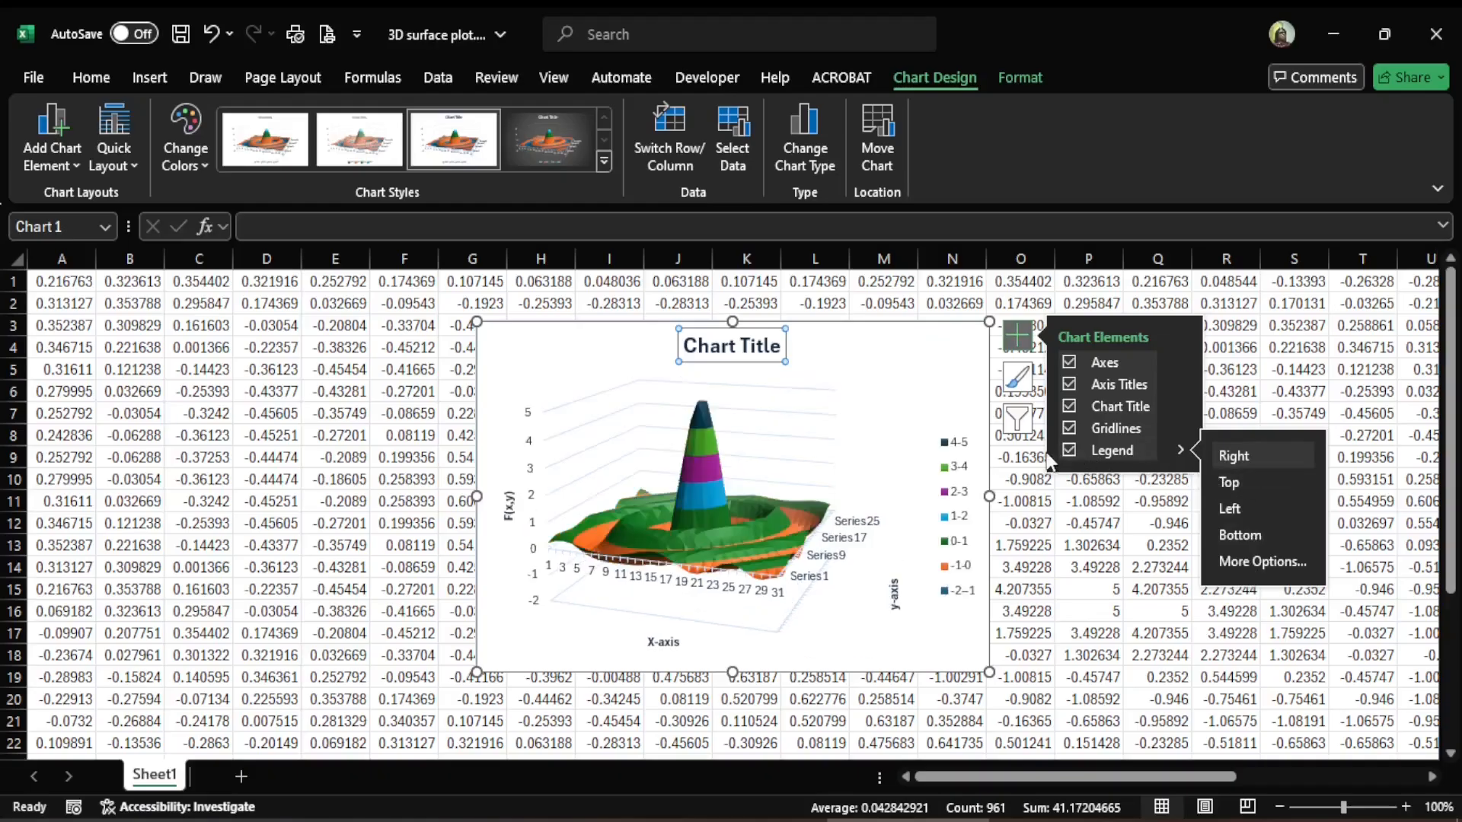
click(1068, 450)
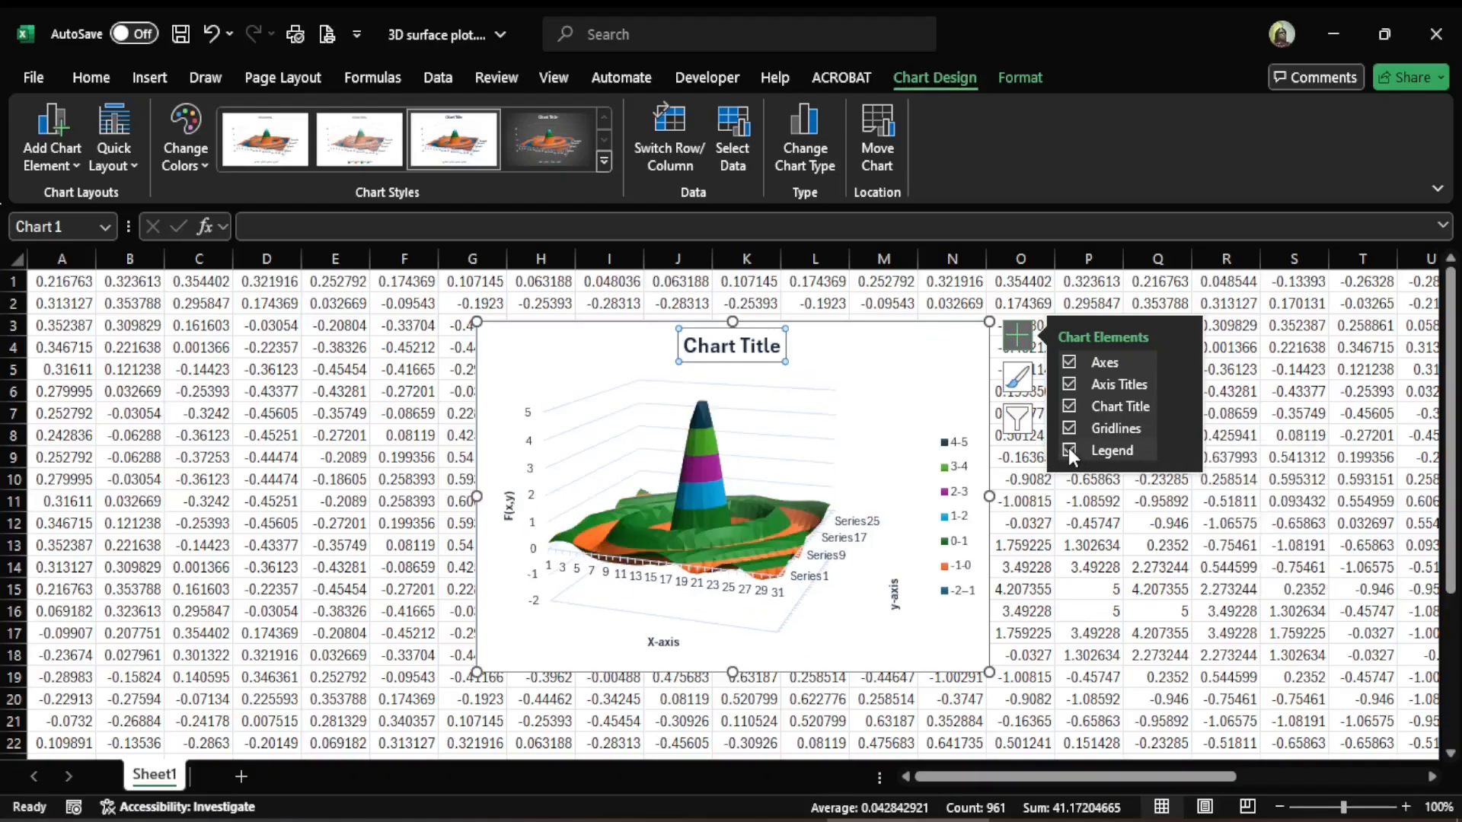